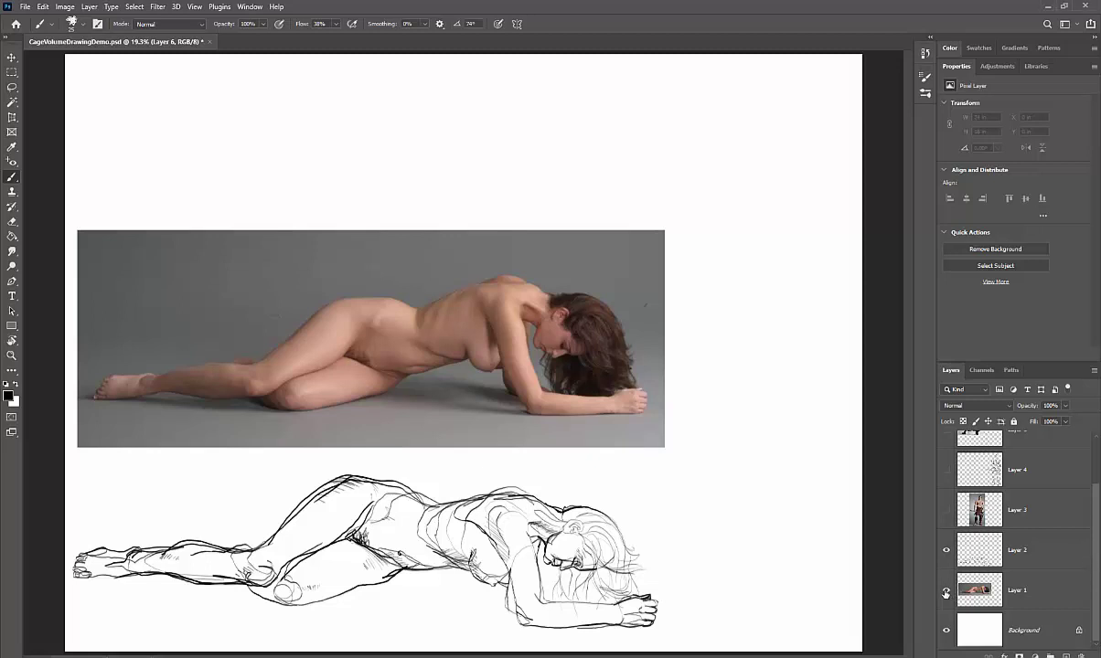
# Hide Layers 1 to 4 and show Layer 5, the reference photo of the crouching sword fighter, beneath the active drawing layer.
pyautogui.moveTo(947, 594); pyautogui.dragTo(948, 466)
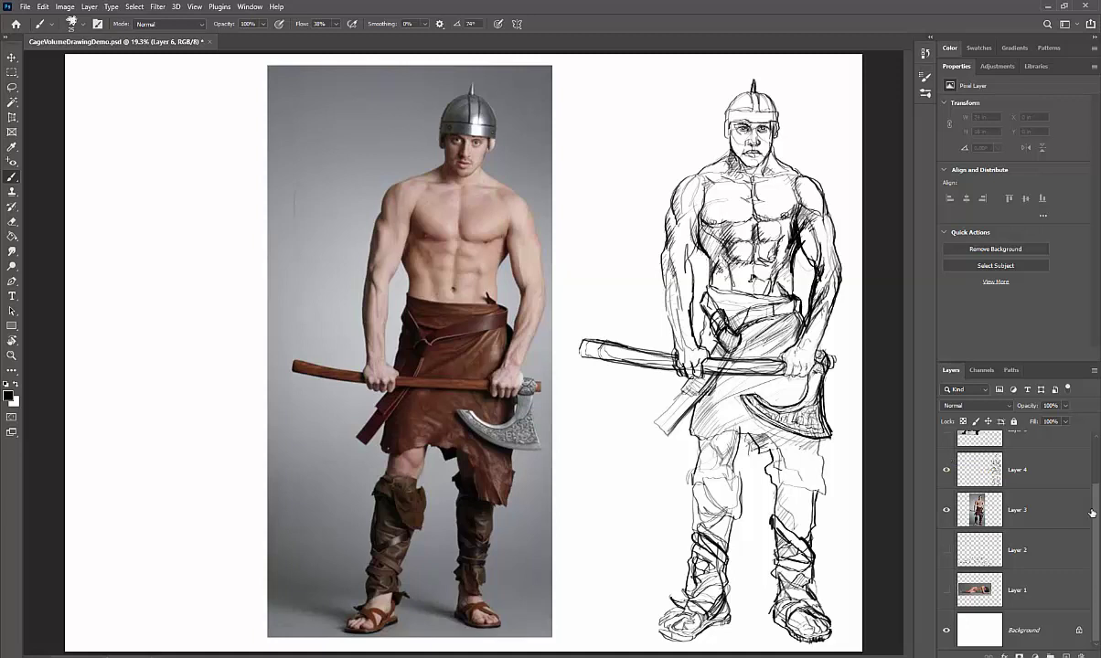
pyautogui.scroll(3, 1029, 485)
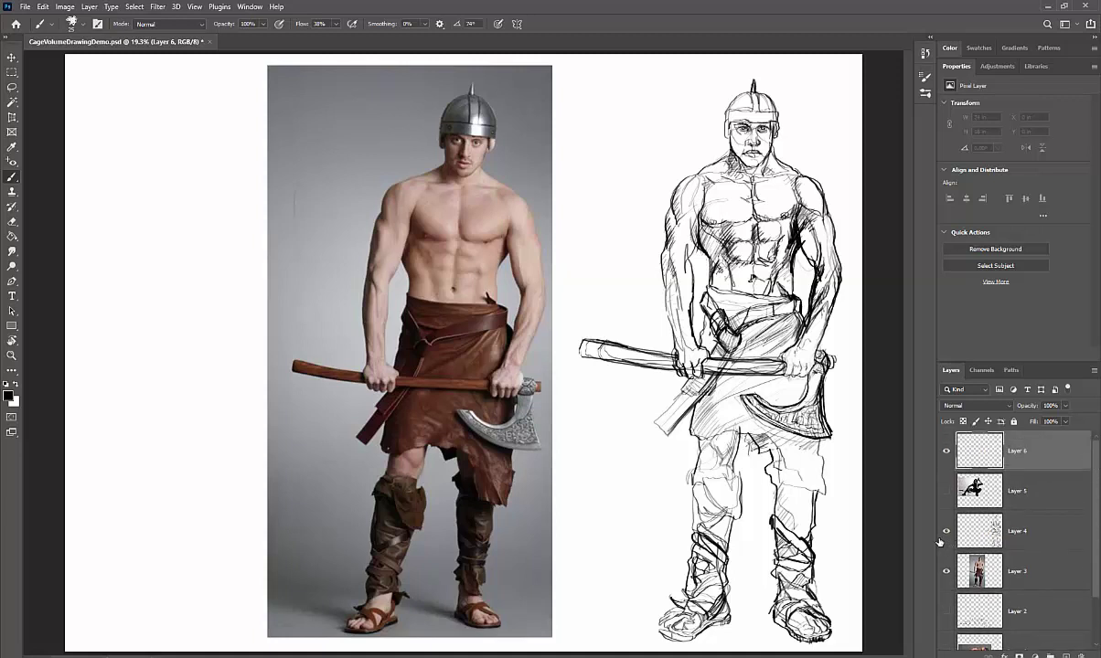
pyautogui.click(947, 530)
pyautogui.click(946, 567)
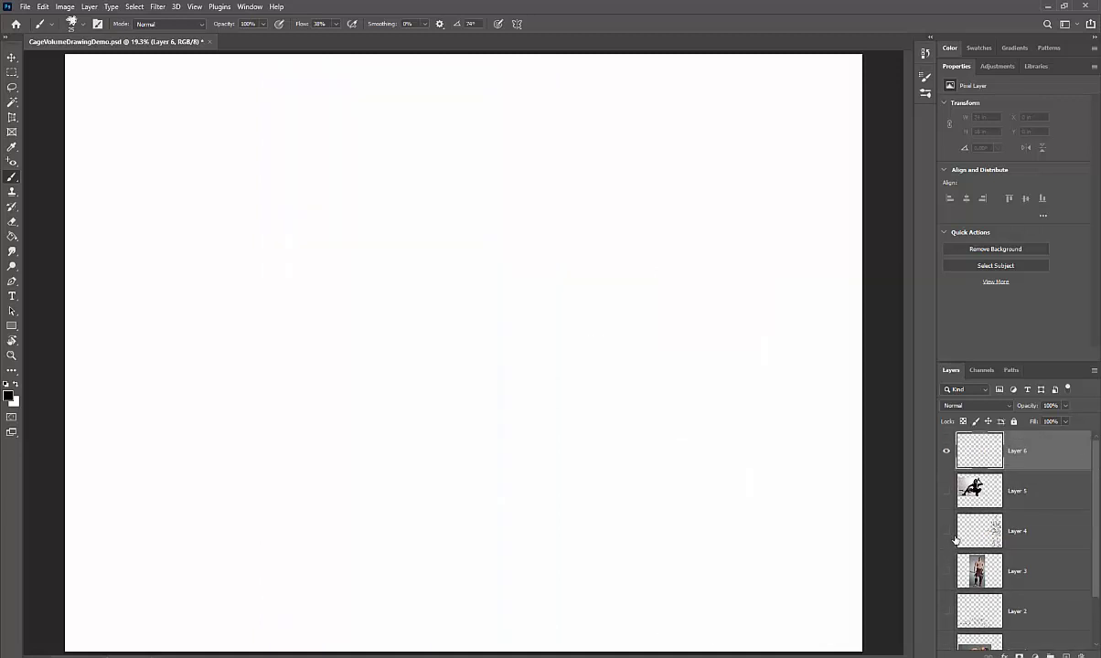
pyautogui.click(946, 491)
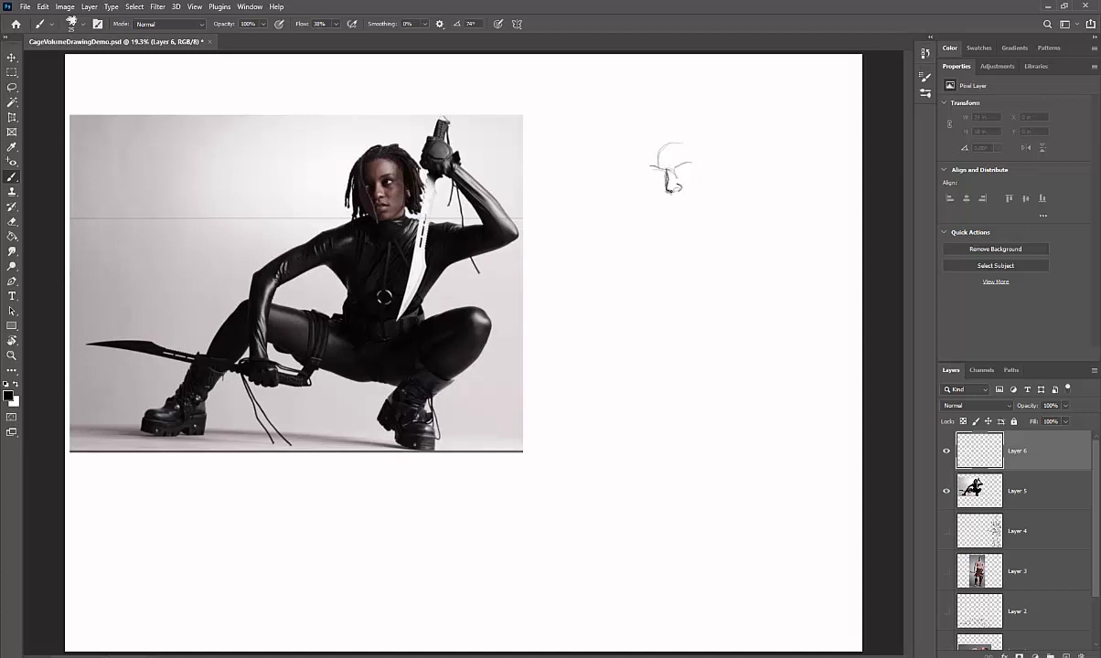
# Sketch the head beside the reference photo, with brows, eyes, nose, mouth, jawline and the first hair outline.
pyautogui.click(673, 161)
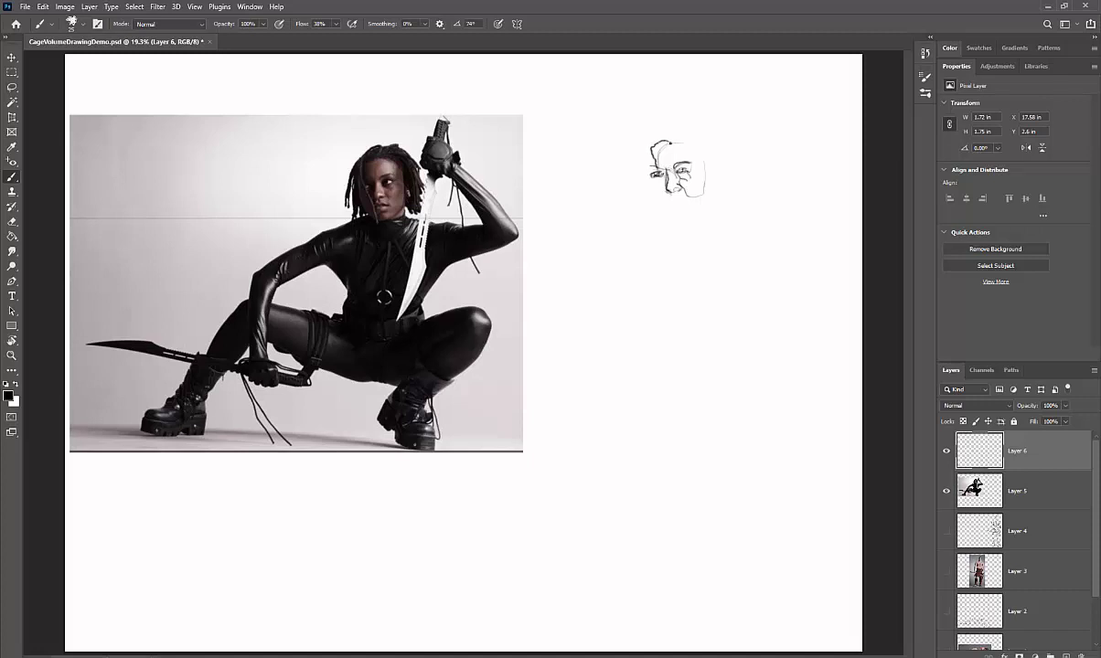
pyautogui.moveTo(662, 171)
pyautogui.mouseDown()
pyautogui.moveTo(666, 217)
pyautogui.moveTo(650, 151)
pyautogui.moveTo(670, 143)
pyautogui.moveTo(633, 188)
pyautogui.mouseUp()
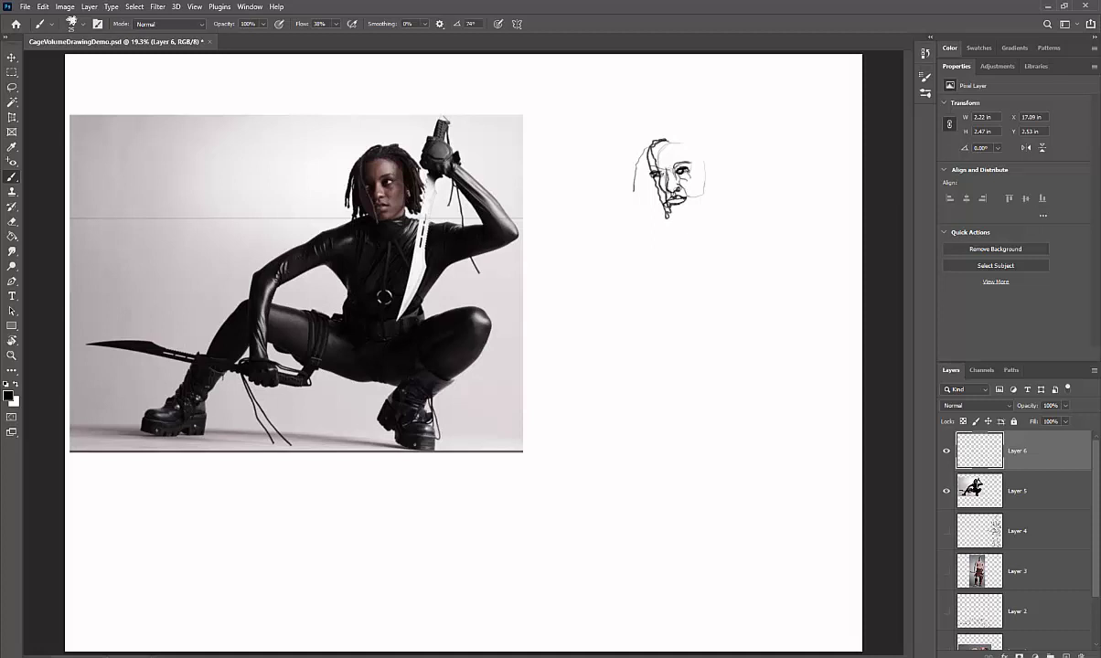
pyautogui.moveTo(680, 206); pyautogui.dragTo(669, 219)
pyautogui.moveTo(698, 202); pyautogui.dragTo(702, 171)
pyautogui.moveTo(679, 140)
pyautogui.mouseDown()
pyautogui.moveTo(692, 150)
pyautogui.moveTo(674, 126)
pyautogui.moveTo(710, 160)
pyautogui.mouseUp()
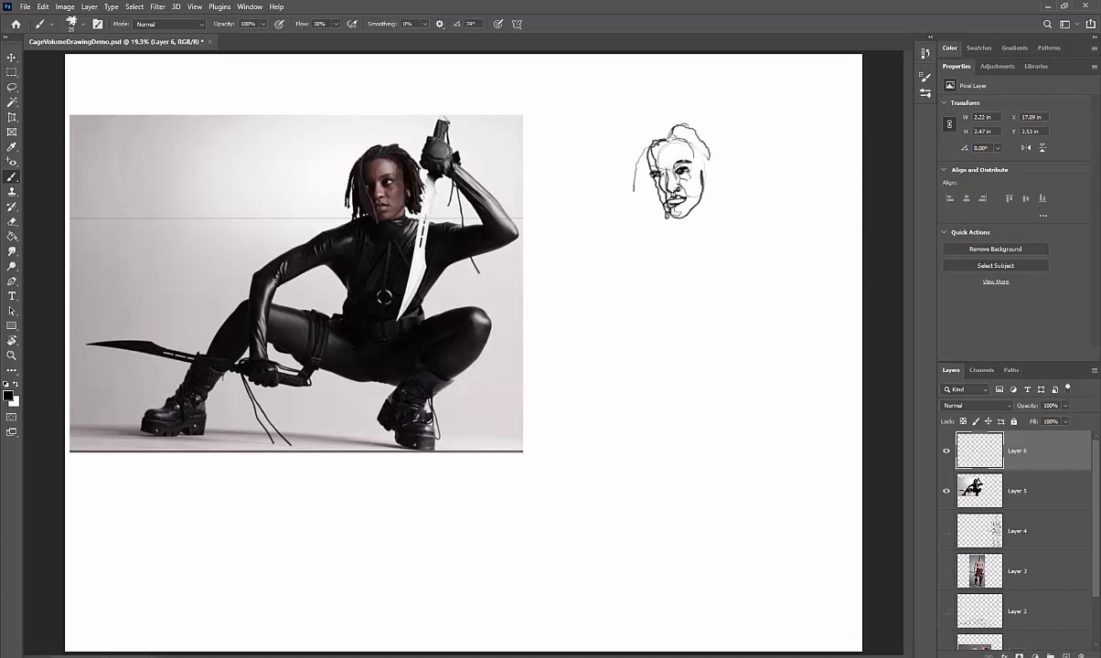
# Add the hair locks around the face, darken the eyes and cheek contour, and sketch the chin and neck lines.
pyautogui.moveTo(696, 129)
pyautogui.mouseDown()
pyautogui.moveTo(715, 153)
pyautogui.moveTo(705, 188)
pyautogui.moveTo(702, 173)
pyautogui.mouseUp()
pyautogui.moveTo(668, 165); pyautogui.dragTo(663, 177)
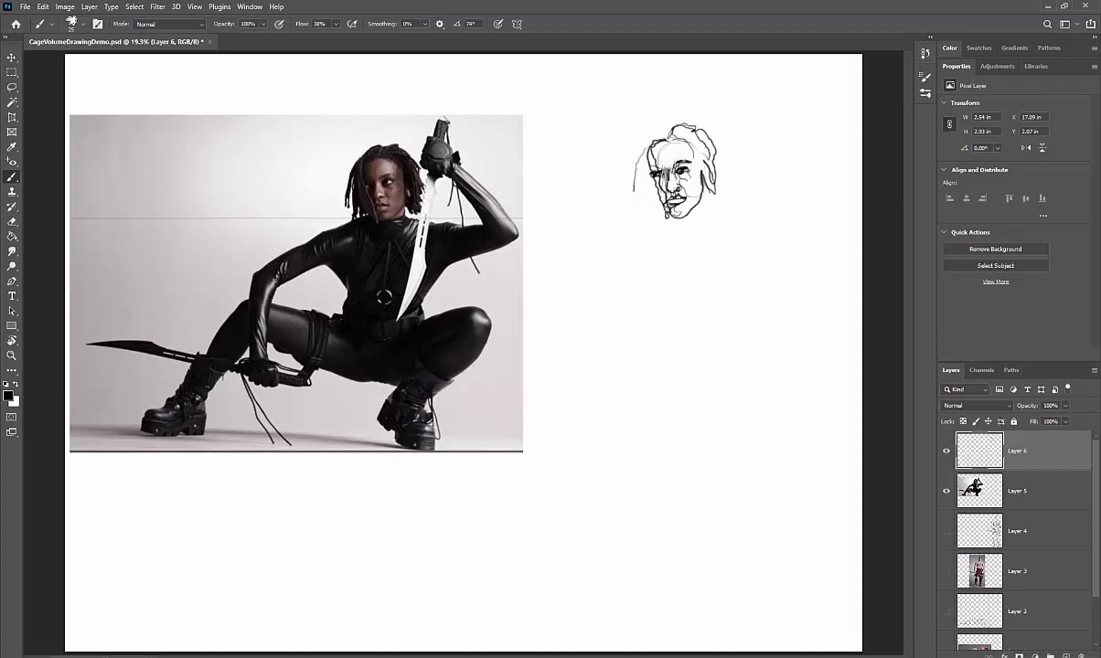
pyautogui.moveTo(647, 154); pyautogui.dragTo(660, 216)
pyautogui.moveTo(689, 216); pyautogui.dragTo(701, 220)
pyautogui.moveTo(714, 220)
pyautogui.mouseDown()
pyautogui.moveTo(723, 221)
pyautogui.moveTo(707, 234)
pyautogui.moveTo(711, 219)
pyautogui.mouseUp()
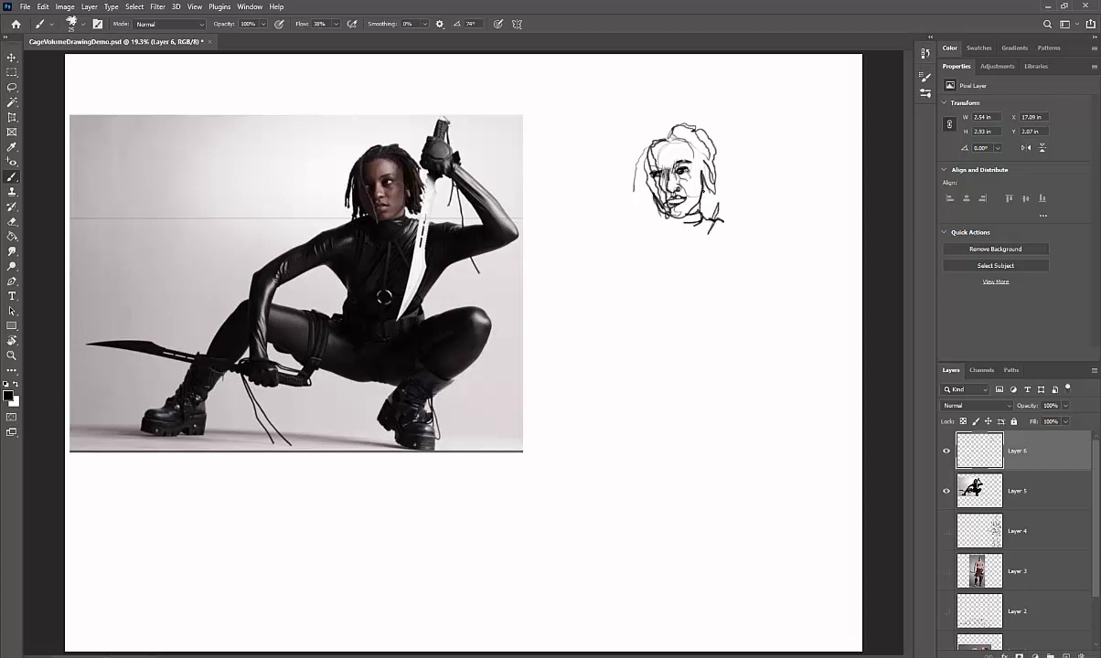
# Draw the line from the neck up to the raised fist and sketch the sword handle above it.
pyautogui.moveTo(725, 167); pyautogui.dragTo(721, 219)
pyautogui.moveTo(715, 144); pyautogui.dragTo(722, 154)
pyautogui.click(725, 102)
pyautogui.moveTo(750, 106)
pyautogui.mouseDown()
pyautogui.moveTo(737, 118)
pyautogui.moveTo(752, 105)
pyautogui.mouseUp()
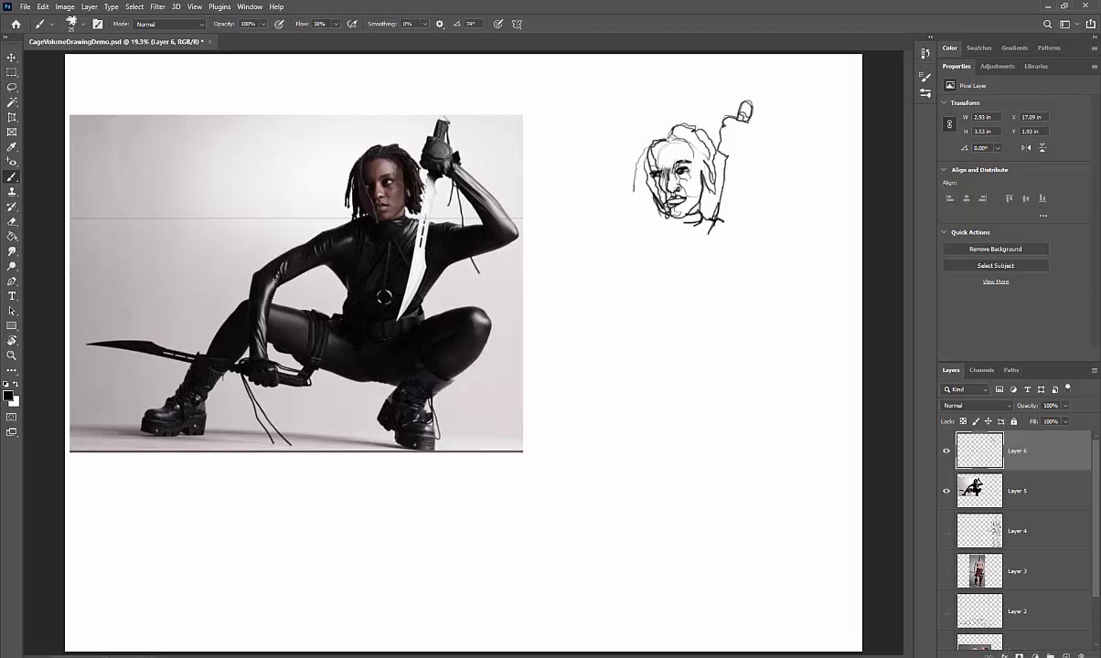
# Sketch the gloved fist and the raised arm with forearm, bent elbow and upper arm back to the shoulder.
pyautogui.moveTo(727, 135)
pyautogui.mouseDown()
pyautogui.moveTo(744, 122)
pyautogui.moveTo(735, 144)
pyautogui.moveTo(750, 139)
pyautogui.moveTo(750, 129)
pyautogui.moveTo(726, 150)
pyautogui.moveTo(747, 154)
pyautogui.moveTo(749, 125)
pyautogui.moveTo(760, 142)
pyautogui.moveTo(727, 150)
pyautogui.moveTo(734, 164)
pyautogui.moveTo(803, 217)
pyautogui.mouseUp()
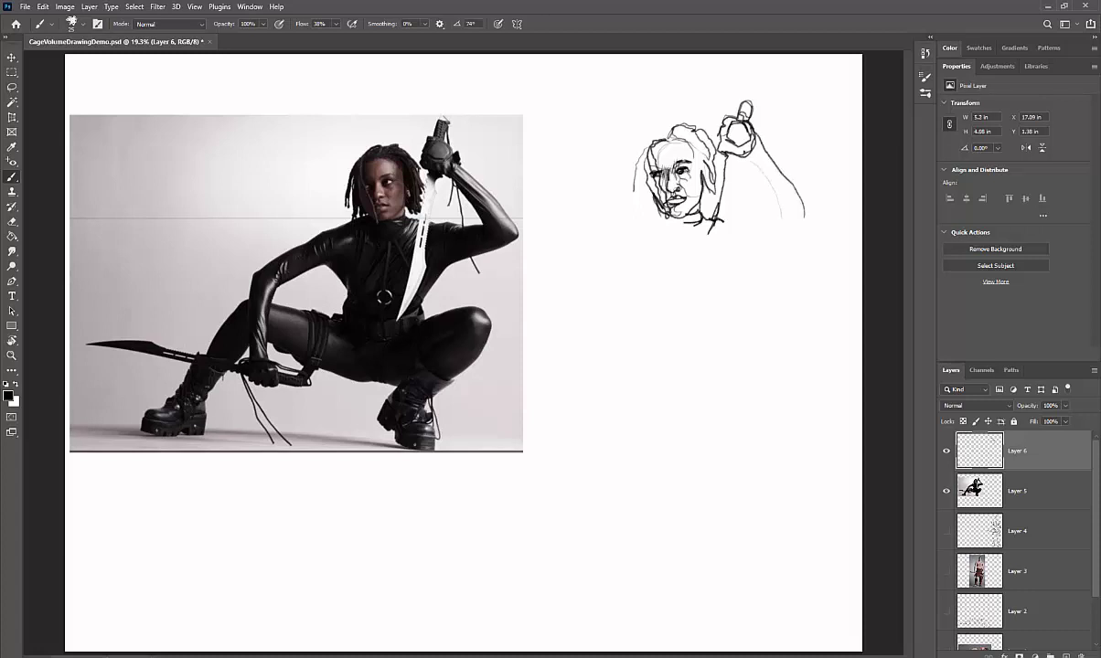
pyautogui.moveTo(736, 152); pyautogui.dragTo(751, 166)
pyautogui.moveTo(819, 226)
pyautogui.mouseDown()
pyautogui.moveTo(715, 253)
pyautogui.moveTo(744, 220)
pyautogui.moveTo(776, 223)
pyautogui.mouseUp()
pyautogui.moveTo(753, 171)
pyautogui.mouseDown()
pyautogui.moveTo(783, 224)
pyautogui.moveTo(740, 221)
pyautogui.mouseUp()
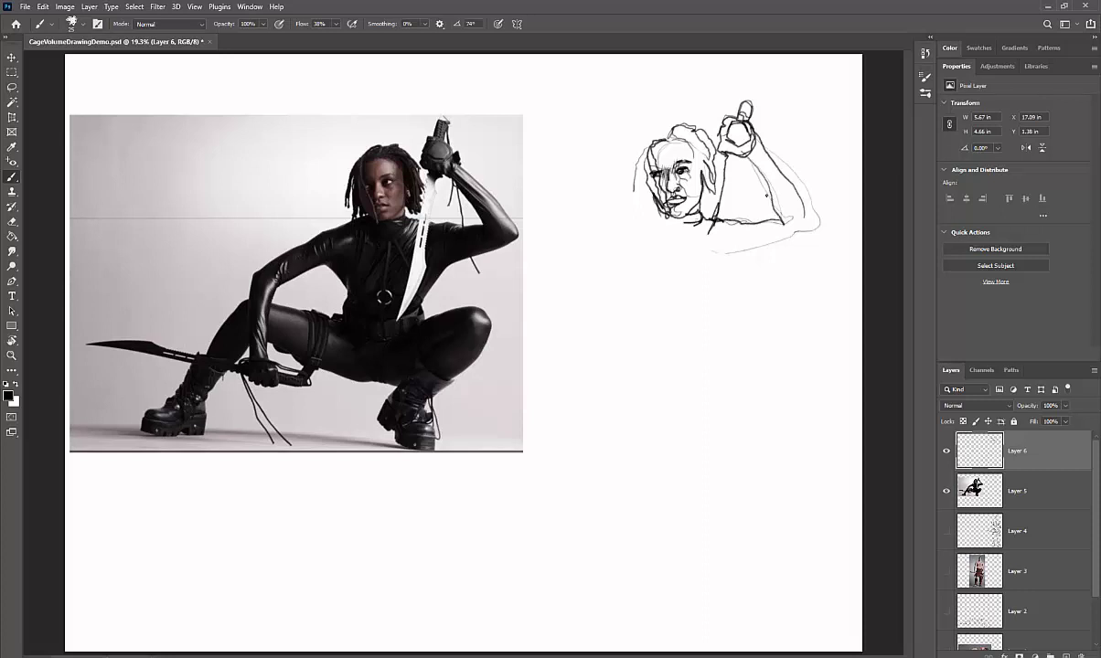
pyautogui.moveTo(761, 138)
pyautogui.mouseDown()
pyautogui.moveTo(804, 188)
pyautogui.moveTo(761, 188)
pyautogui.moveTo(772, 218)
pyautogui.moveTo(820, 230)
pyautogui.moveTo(770, 255)
pyautogui.moveTo(709, 263)
pyautogui.mouseUp()
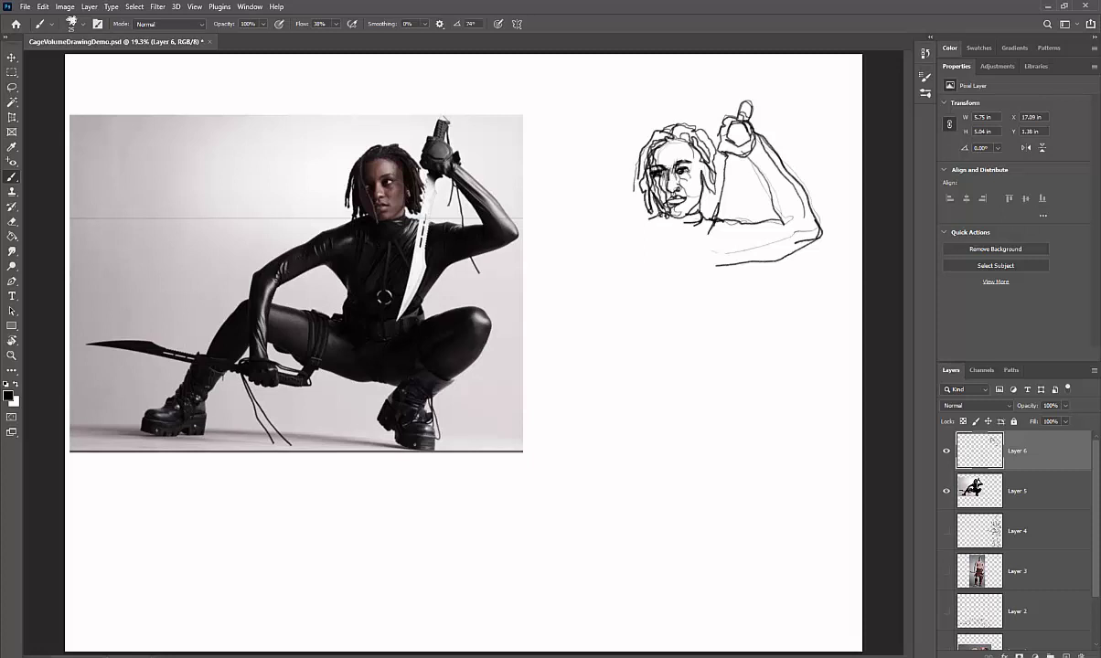
# Sketch the opposite shoulder and the lowered arm's upper part and elbow, with the torso line starting below the armpit.
pyautogui.moveTo(634, 226); pyautogui.dragTo(599, 248)
pyautogui.moveTo(583, 253)
pyautogui.mouseDown()
pyautogui.moveTo(546, 284)
pyautogui.moveTo(546, 366)
pyautogui.mouseUp()
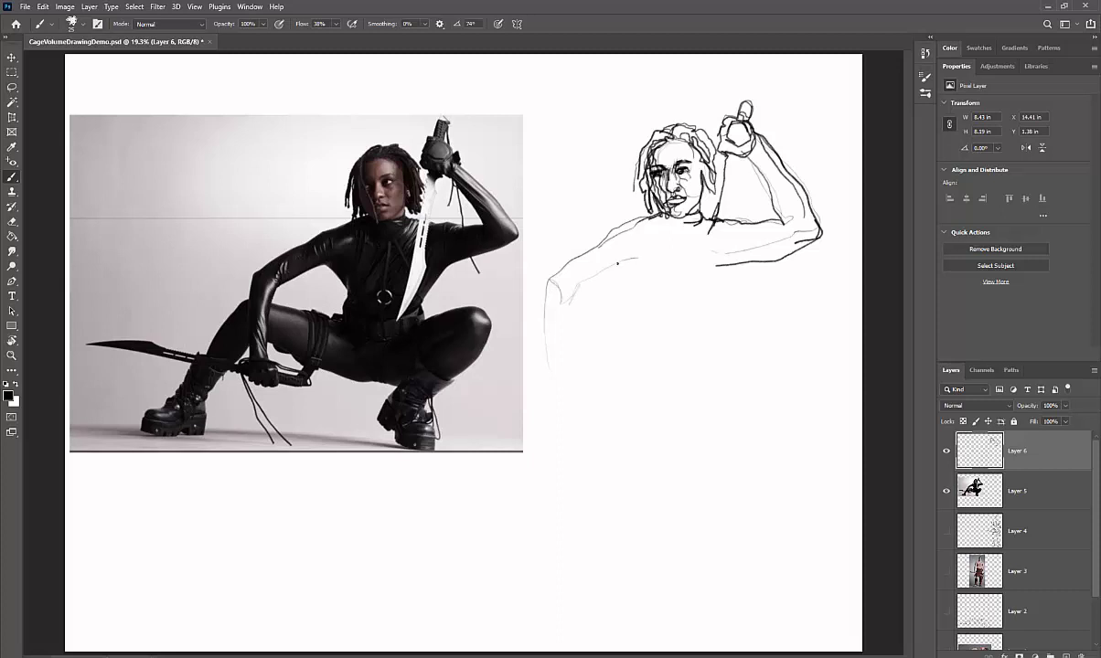
pyautogui.moveTo(622, 266); pyautogui.dragTo(646, 311)
pyautogui.moveTo(565, 258); pyautogui.dragTo(614, 285)
pyautogui.moveTo(610, 273)
pyautogui.mouseDown()
pyautogui.moveTo(628, 295)
pyautogui.moveTo(612, 272)
pyautogui.moveTo(562, 293)
pyautogui.moveTo(528, 280)
pyautogui.moveTo(520, 325)
pyautogui.mouseUp()
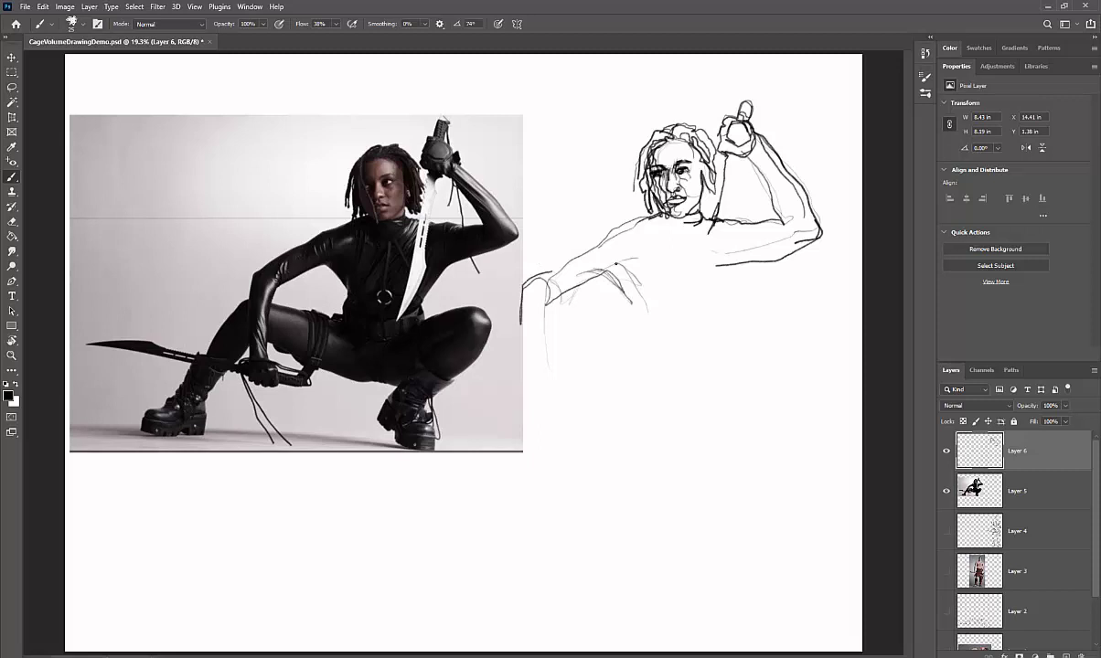
# Draw the lowered arm's forearm and fist, and outline the side of the torso and the waistline.
pyautogui.moveTo(582, 252); pyautogui.dragTo(540, 275)
pyautogui.moveTo(540, 275)
pyautogui.mouseDown()
pyautogui.moveTo(610, 229)
pyautogui.moveTo(601, 207)
pyautogui.mouseUp()
pyautogui.moveTo(547, 305)
pyautogui.mouseDown()
pyautogui.moveTo(545, 348)
pyautogui.moveTo(520, 333)
pyautogui.moveTo(522, 373)
pyautogui.moveTo(554, 390)
pyautogui.moveTo(527, 401)
pyautogui.moveTo(533, 414)
pyautogui.moveTo(555, 388)
pyautogui.mouseUp()
pyautogui.moveTo(542, 338)
pyautogui.mouseDown()
pyautogui.moveTo(551, 290)
pyautogui.moveTo(633, 317)
pyautogui.moveTo(633, 343)
pyautogui.mouseUp()
pyautogui.moveTo(643, 272); pyautogui.dragTo(630, 352)
pyautogui.moveTo(629, 353)
pyautogui.mouseDown()
pyautogui.moveTo(732, 350)
pyautogui.moveTo(739, 319)
pyautogui.mouseUp()
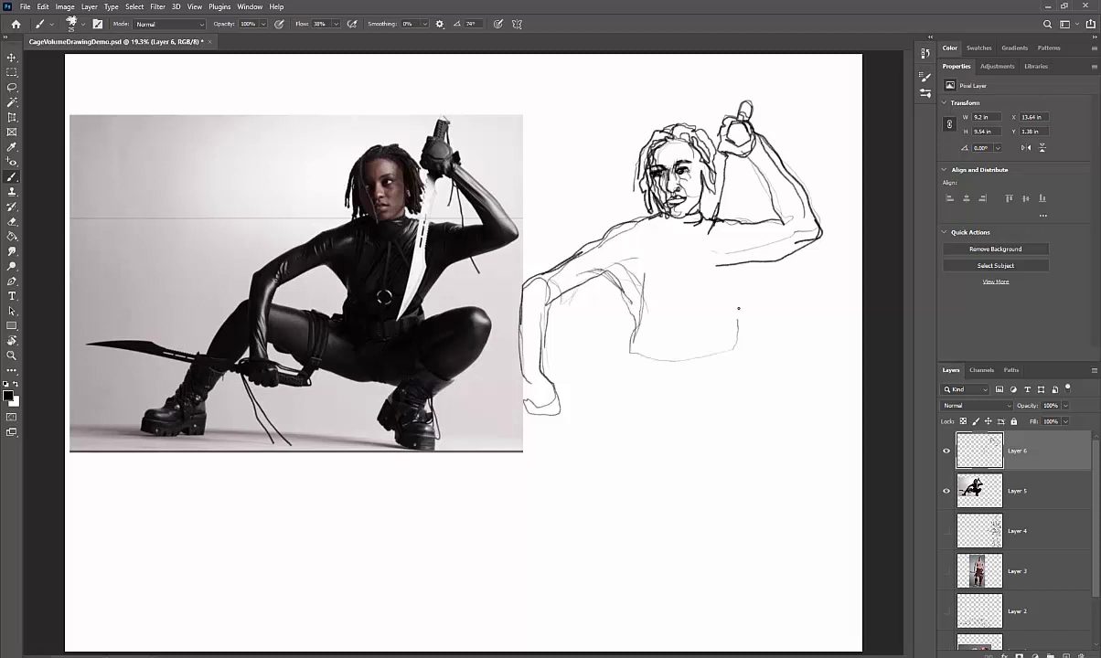
# Reinforce the raised arm's forearm and elbow contours and draw the torso side beneath that arm.
pyautogui.moveTo(759, 137)
pyautogui.mouseDown()
pyautogui.moveTo(816, 200)
pyautogui.moveTo(803, 242)
pyautogui.moveTo(754, 161)
pyautogui.moveTo(736, 192)
pyautogui.moveTo(754, 214)
pyautogui.moveTo(740, 205)
pyautogui.moveTo(805, 227)
pyautogui.moveTo(720, 221)
pyautogui.mouseUp()
pyautogui.moveTo(821, 214)
pyautogui.mouseDown()
pyautogui.moveTo(826, 235)
pyautogui.moveTo(803, 244)
pyautogui.mouseUp()
pyautogui.moveTo(823, 216)
pyautogui.mouseDown()
pyautogui.moveTo(798, 250)
pyautogui.moveTo(747, 265)
pyautogui.moveTo(721, 346)
pyautogui.mouseUp()
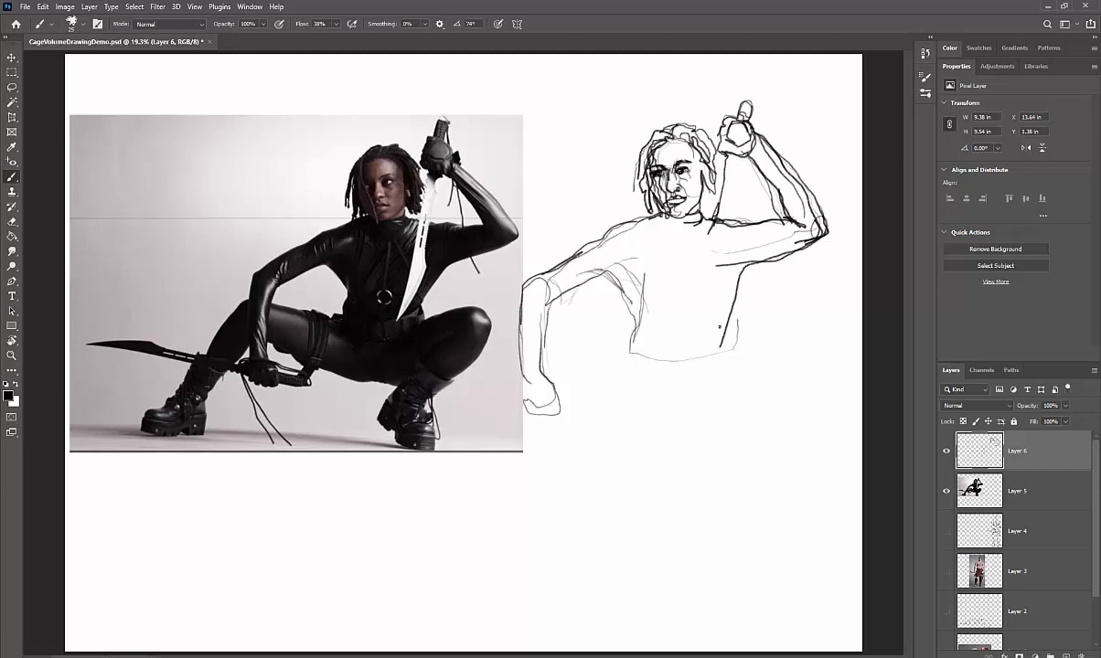
# Scale the figure sketch down to about 8.23 by 8.38 in and reposition it beside the reference photo.
pyautogui.scroll(2, 719, 326)
pyautogui.moveTo(691, 445); pyautogui.dragTo(592, 484)
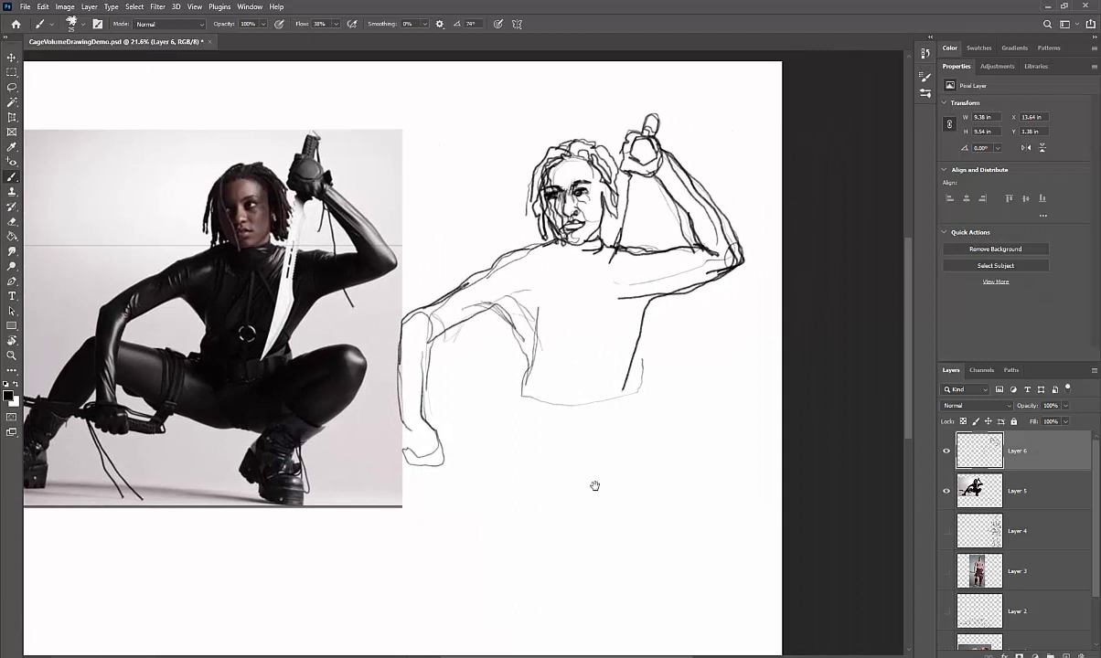
pyautogui.hotkey('ctrl', 't')
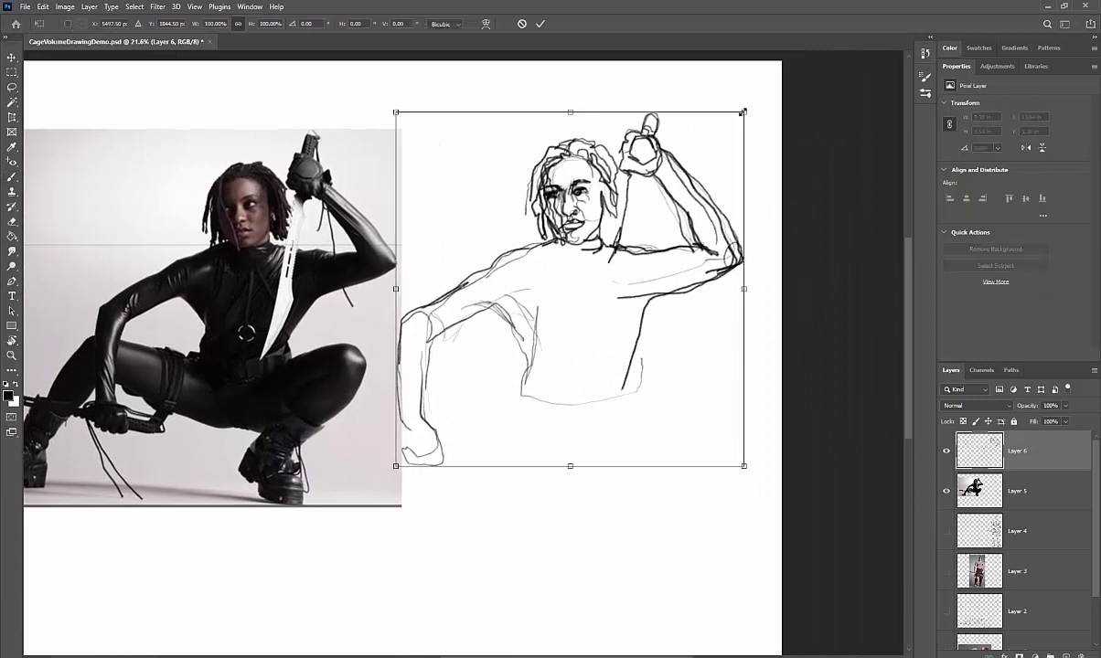
pyautogui.moveTo(745, 118); pyautogui.dragTo(705, 155)
pyautogui.moveTo(621, 345); pyautogui.dragTo(630, 332)
pyautogui.press('Return')
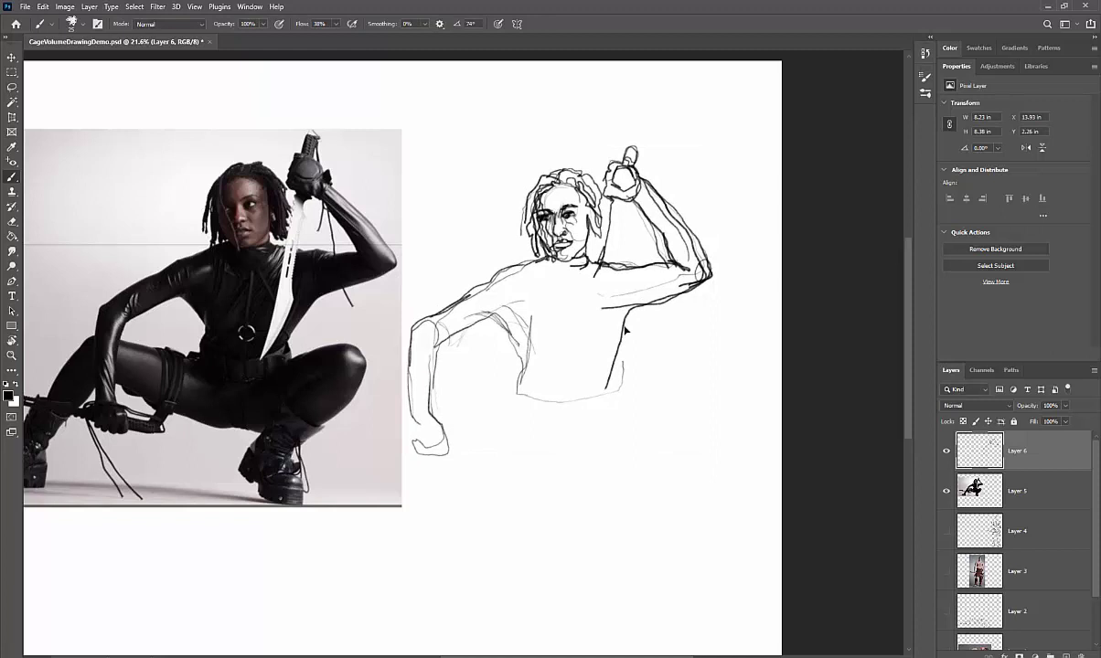
pyautogui.moveTo(625, 331); pyautogui.dragTo(629, 322)
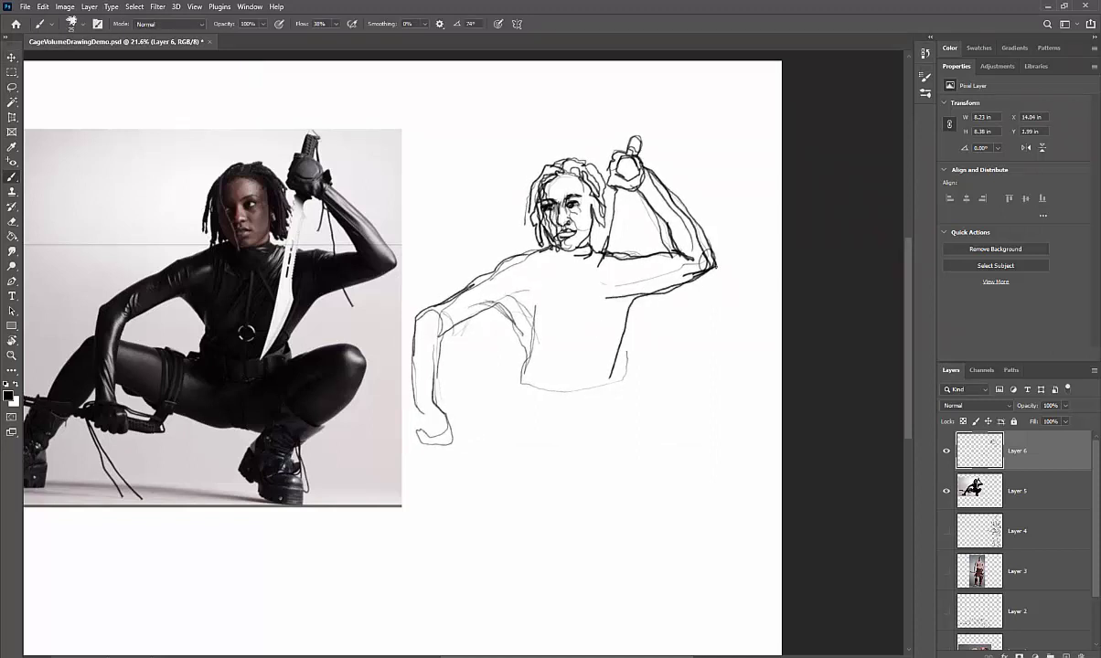
# Redraw the raised arm with heavier lines along the upper arm, elbow and forearm, and strengthen the torso side below it.
pyautogui.moveTo(712, 269); pyautogui.dragTo(618, 298)
pyautogui.moveTo(608, 258)
pyautogui.mouseDown()
pyautogui.moveTo(612, 304)
pyautogui.moveTo(631, 284)
pyautogui.mouseUp()
pyautogui.moveTo(628, 310)
pyautogui.mouseDown()
pyautogui.moveTo(668, 285)
pyautogui.moveTo(619, 343)
pyautogui.mouseUp()
pyautogui.moveTo(549, 234)
pyautogui.mouseDown()
pyautogui.moveTo(683, 249)
pyautogui.moveTo(723, 270)
pyautogui.mouseUp()
pyautogui.moveTo(643, 168)
pyautogui.mouseDown()
pyautogui.moveTo(726, 262)
pyautogui.moveTo(688, 272)
pyautogui.mouseUp()
pyautogui.moveTo(659, 219); pyautogui.dragTo(690, 255)
pyautogui.moveTo(690, 254); pyautogui.dragTo(711, 254)
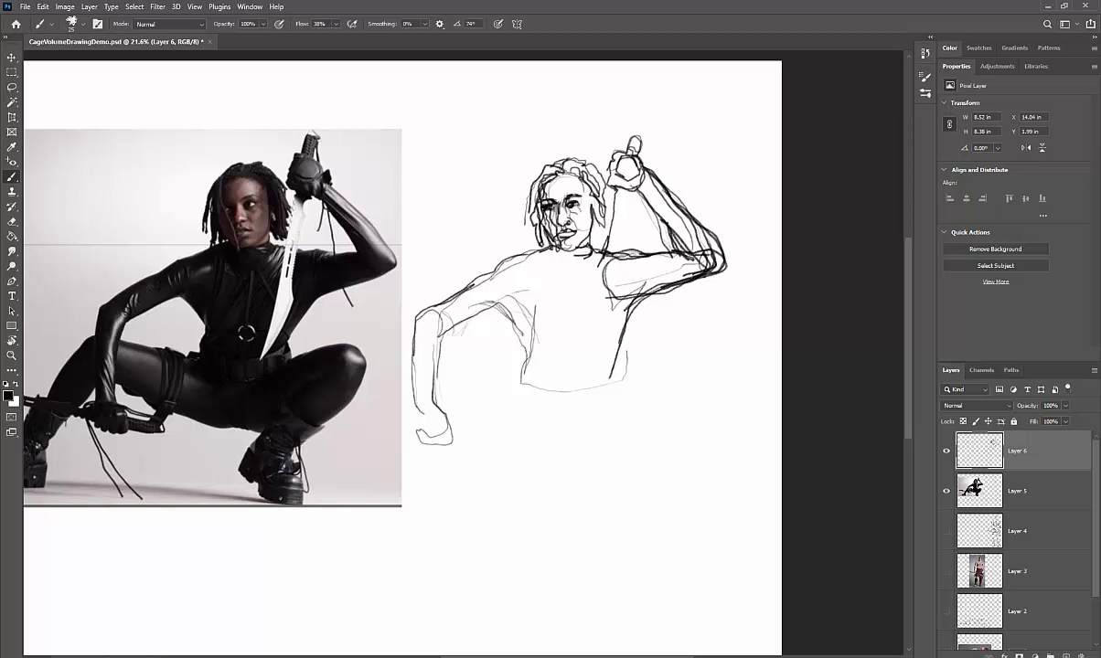
# Lighten the raised arm's lines with the Eraser and redraw its outer contour with a longer, more pointed elbow.
pyautogui.press('e')
pyautogui.moveTo(618, 159)
pyautogui.mouseDown()
pyautogui.moveTo(691, 223)
pyautogui.moveTo(714, 266)
pyautogui.mouseUp()
pyautogui.press('b')
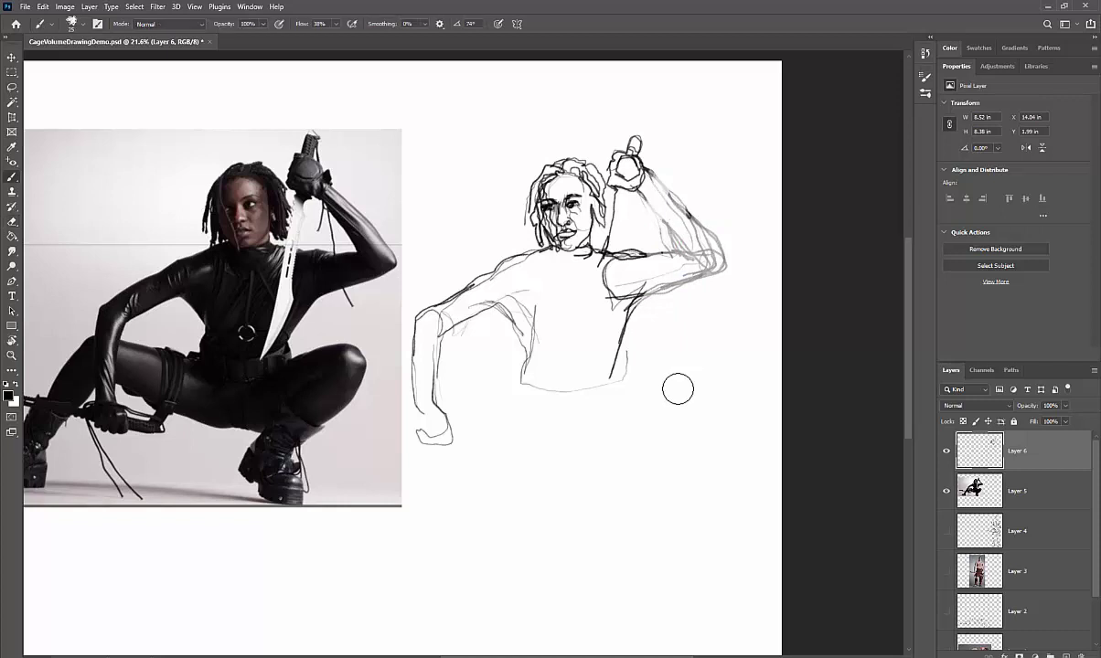
pyautogui.moveTo(654, 295)
pyautogui.mouseDown()
pyautogui.moveTo(739, 267)
pyautogui.moveTo(646, 188)
pyautogui.moveTo(679, 238)
pyautogui.mouseUp()
pyautogui.moveTo(640, 164); pyautogui.dragTo(729, 250)
# Add the neckline and lowered arm's shoulder seam, and sketch the chest cords with the ring hanging from them.
pyautogui.moveTo(601, 173)
pyautogui.mouseDown()
pyautogui.moveTo(660, 245)
pyautogui.moveTo(601, 254)
pyautogui.moveTo(584, 294)
pyautogui.mouseUp()
pyautogui.moveTo(539, 253)
pyautogui.mouseDown()
pyautogui.moveTo(527, 292)
pyautogui.moveTo(475, 281)
pyautogui.moveTo(439, 304)
pyautogui.mouseUp()
pyautogui.moveTo(567, 270)
pyautogui.mouseDown()
pyautogui.moveTo(559, 311)
pyautogui.moveTo(595, 321)
pyautogui.moveTo(556, 318)
pyautogui.moveTo(577, 325)
pyautogui.moveTo(573, 316)
pyautogui.mouseUp()
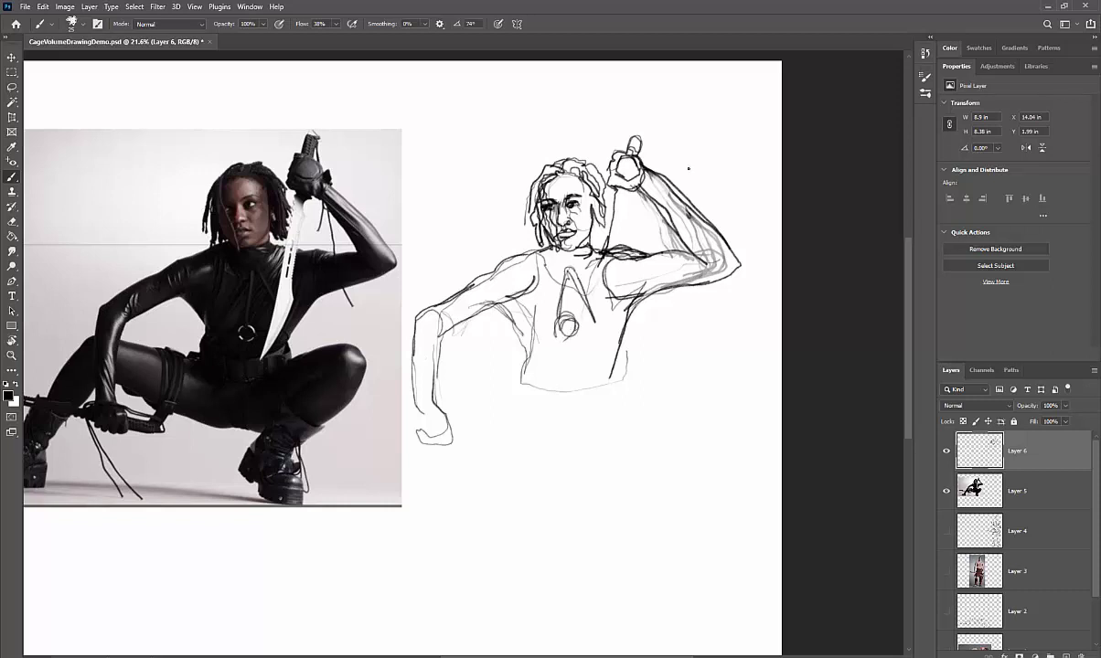
# Soften the inner lines of the raised forearm with the Eraser and redraw its contour from wrist to elbow.
pyautogui.press('e')
pyautogui.moveTo(700, 203)
pyautogui.mouseDown()
pyautogui.moveTo(665, 163)
pyautogui.moveTo(653, 174)
pyautogui.moveTo(706, 224)
pyautogui.mouseUp()
pyautogui.press('b')
pyautogui.moveTo(646, 178)
pyautogui.mouseDown()
pyautogui.moveTo(714, 234)
pyautogui.moveTo(687, 223)
pyautogui.moveTo(687, 246)
pyautogui.moveTo(706, 264)
pyautogui.mouseUp()
pyautogui.moveTo(639, 175); pyautogui.dragTo(663, 204)
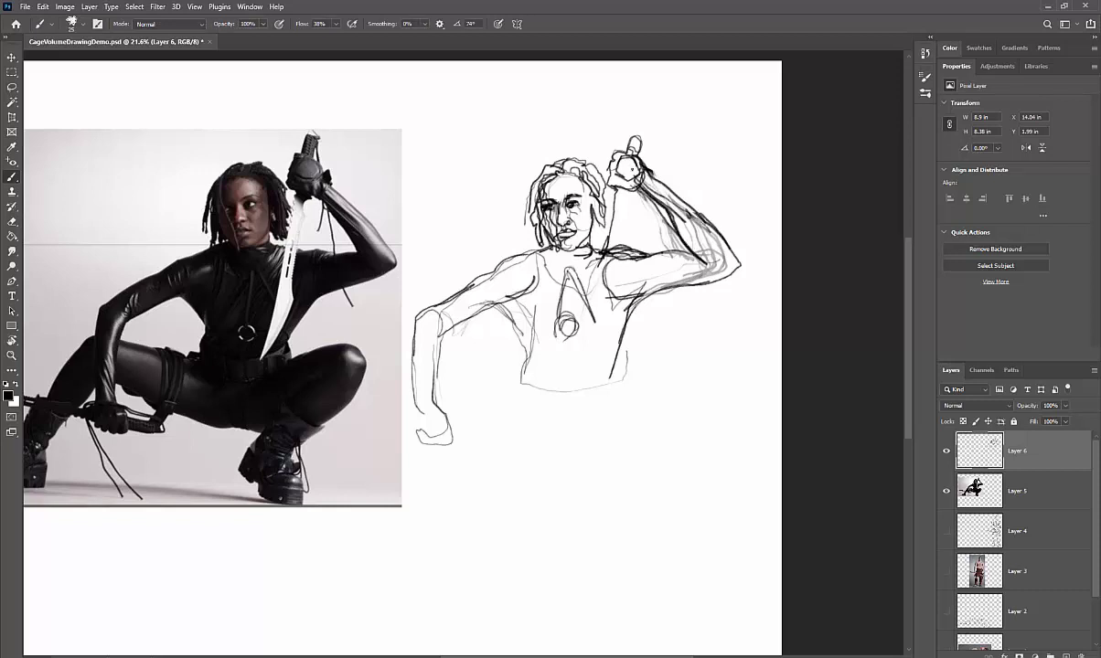
# Sketch the belt around the waist and the bent leg's thigh, knee and outer calf below the raised arm.
pyautogui.moveTo(664, 291); pyautogui.dragTo(632, 316)
pyautogui.moveTo(590, 365)
pyautogui.mouseDown()
pyautogui.moveTo(625, 358)
pyautogui.moveTo(617, 396)
pyautogui.moveTo(532, 384)
pyautogui.moveTo(598, 407)
pyautogui.moveTo(631, 371)
pyautogui.moveTo(700, 366)
pyautogui.moveTo(719, 407)
pyautogui.moveTo(679, 434)
pyautogui.moveTo(670, 396)
pyautogui.mouseUp()
pyautogui.moveTo(716, 381)
pyautogui.mouseDown()
pyautogui.moveTo(702, 444)
pyautogui.moveTo(656, 475)
pyautogui.moveTo(716, 393)
pyautogui.mouseUp()
pyautogui.moveTo(718, 384); pyautogui.dragTo(674, 475)
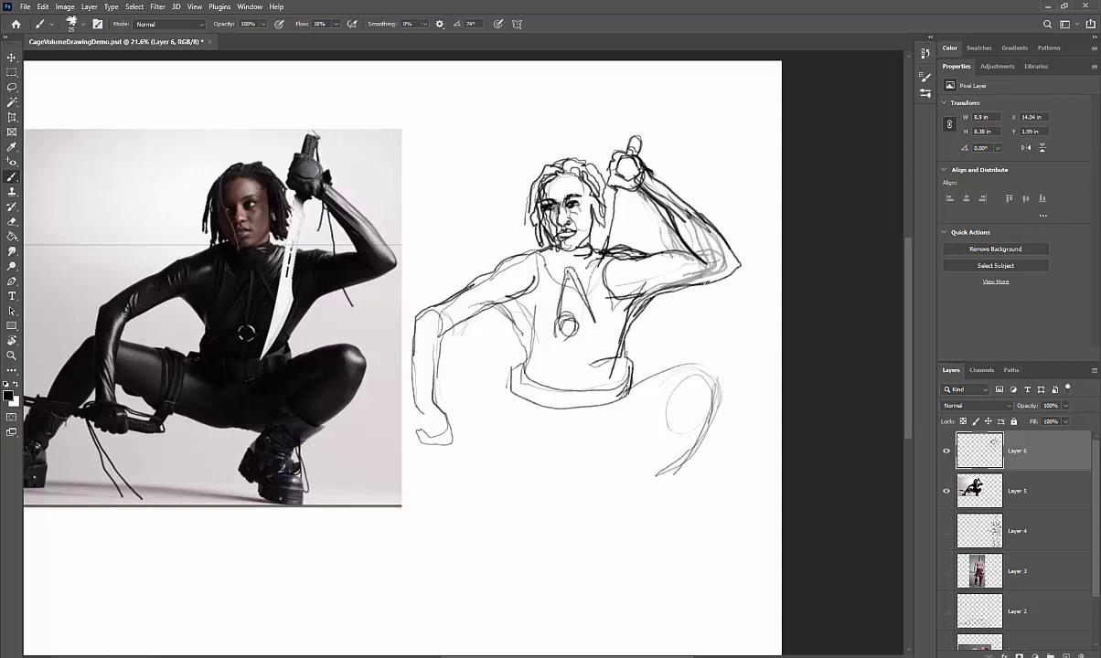
# Draw that leg's inner shin and its boot, including the wrapped cuff, ankle, toe, heel and chunky sole.
pyautogui.moveTo(670, 402)
pyautogui.mouseDown()
pyautogui.moveTo(615, 484)
pyautogui.moveTo(604, 535)
pyautogui.moveTo(647, 555)
pyautogui.moveTo(669, 530)
pyautogui.moveTo(659, 481)
pyautogui.moveTo(650, 504)
pyautogui.mouseUp()
pyautogui.moveTo(649, 507)
pyautogui.mouseDown()
pyautogui.moveTo(660, 527)
pyautogui.moveTo(634, 521)
pyautogui.moveTo(666, 541)
pyautogui.moveTo(606, 514)
pyautogui.mouseUp()
pyautogui.moveTo(607, 496); pyautogui.dragTo(623, 527)
pyautogui.moveTo(609, 499); pyautogui.dragTo(629, 459)
pyautogui.moveTo(630, 456); pyautogui.dragTo(668, 479)
pyautogui.moveTo(629, 484); pyautogui.dragTo(655, 492)
pyautogui.moveTo(627, 462)
pyautogui.mouseDown()
pyautogui.moveTo(650, 480)
pyautogui.moveTo(674, 477)
pyautogui.mouseUp()
pyautogui.moveTo(633, 448)
pyautogui.mouseDown()
pyautogui.moveTo(658, 470)
pyautogui.moveTo(684, 459)
pyautogui.mouseUp()
pyautogui.moveTo(685, 463); pyautogui.dragTo(653, 505)
pyautogui.moveTo(633, 441); pyautogui.dragTo(622, 471)
pyautogui.moveTo(607, 493); pyautogui.dragTo(594, 512)
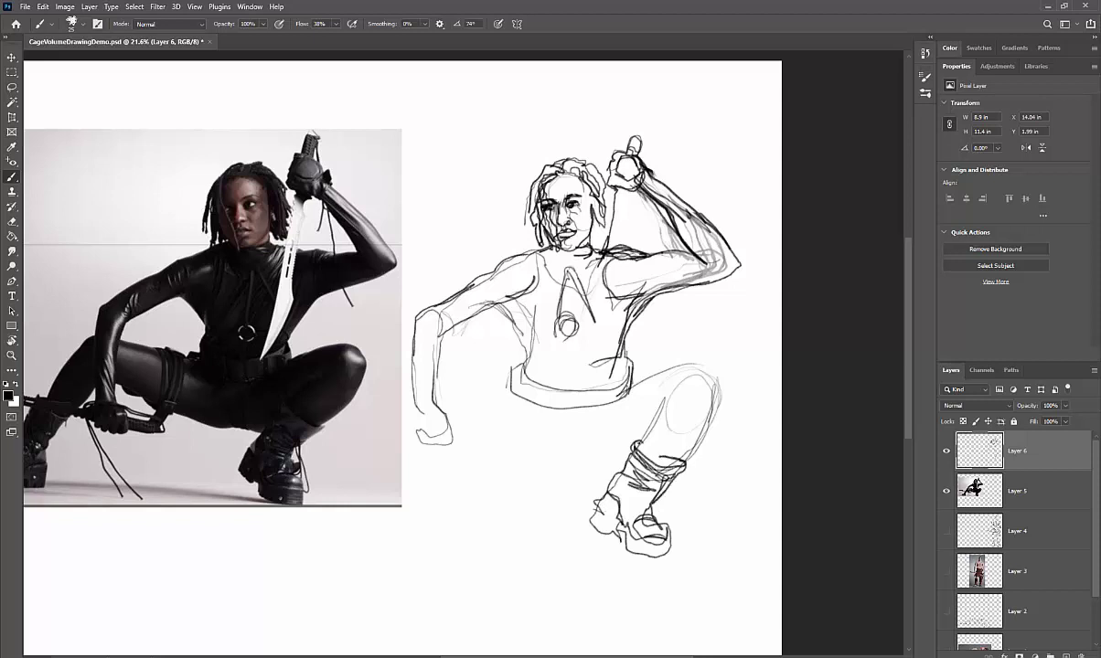
# Refine the boot cuff and sketch the hips, seat line and opposite thigh with its strap lines.
pyautogui.moveTo(633, 442); pyautogui.dragTo(642, 454)
pyautogui.moveTo(649, 443); pyautogui.dragTo(658, 404)
pyautogui.moveTo(614, 463); pyautogui.dragTo(552, 461)
pyautogui.moveTo(596, 409)
pyautogui.mouseDown()
pyautogui.moveTo(590, 459)
pyautogui.moveTo(486, 454)
pyautogui.moveTo(432, 434)
pyautogui.moveTo(368, 366)
pyautogui.moveTo(448, 370)
pyautogui.moveTo(455, 411)
pyautogui.moveTo(501, 451)
pyautogui.mouseUp()
pyautogui.moveTo(486, 384)
pyautogui.mouseDown()
pyautogui.moveTo(509, 388)
pyautogui.moveTo(501, 331)
pyautogui.moveTo(466, 288)
pyautogui.mouseUp()
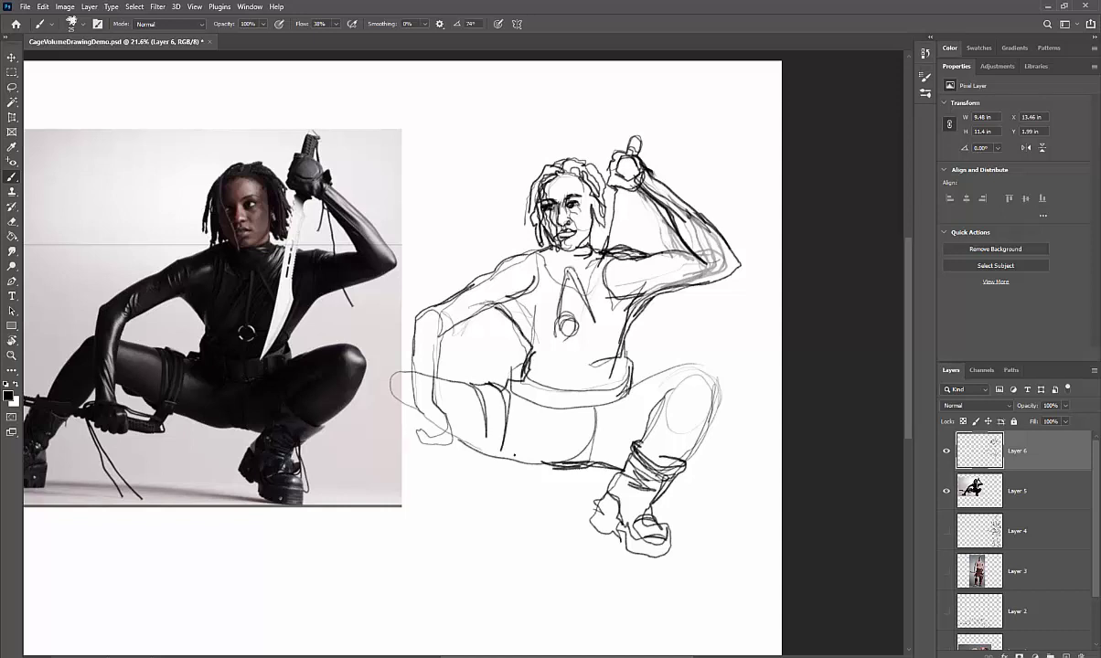
# Reinforce the strapped thigh's underside and draw its knee and lower leg down to the boot shaft.
pyautogui.moveTo(487, 427); pyautogui.dragTo(496, 453)
pyautogui.moveTo(490, 453)
pyautogui.mouseDown()
pyautogui.moveTo(475, 472)
pyautogui.moveTo(394, 381)
pyautogui.mouseUp()
pyautogui.moveTo(403, 372); pyautogui.dragTo(368, 434)
pyautogui.moveTo(428, 503); pyautogui.dragTo(503, 490)
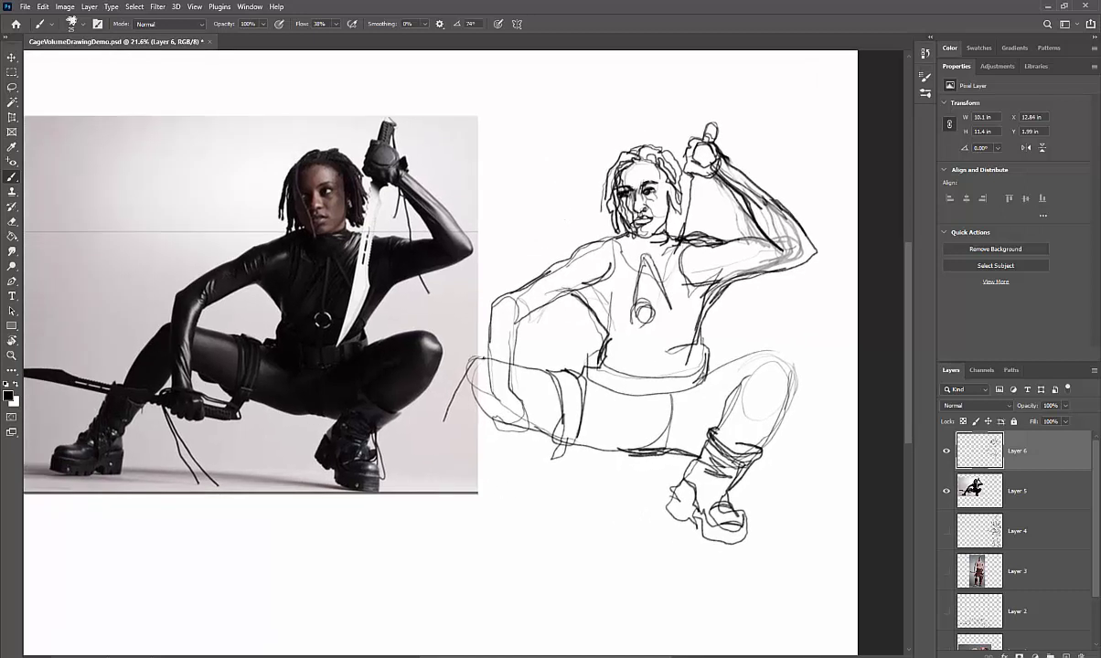
pyautogui.moveTo(471, 361)
pyautogui.mouseDown()
pyautogui.moveTo(444, 447)
pyautogui.moveTo(462, 410)
pyautogui.moveTo(444, 424)
pyautogui.moveTo(471, 397)
pyautogui.moveTo(443, 437)
pyautogui.mouseUp()
pyautogui.moveTo(450, 403); pyautogui.dragTo(421, 482)
pyautogui.moveTo(450, 434); pyautogui.dragTo(464, 465)
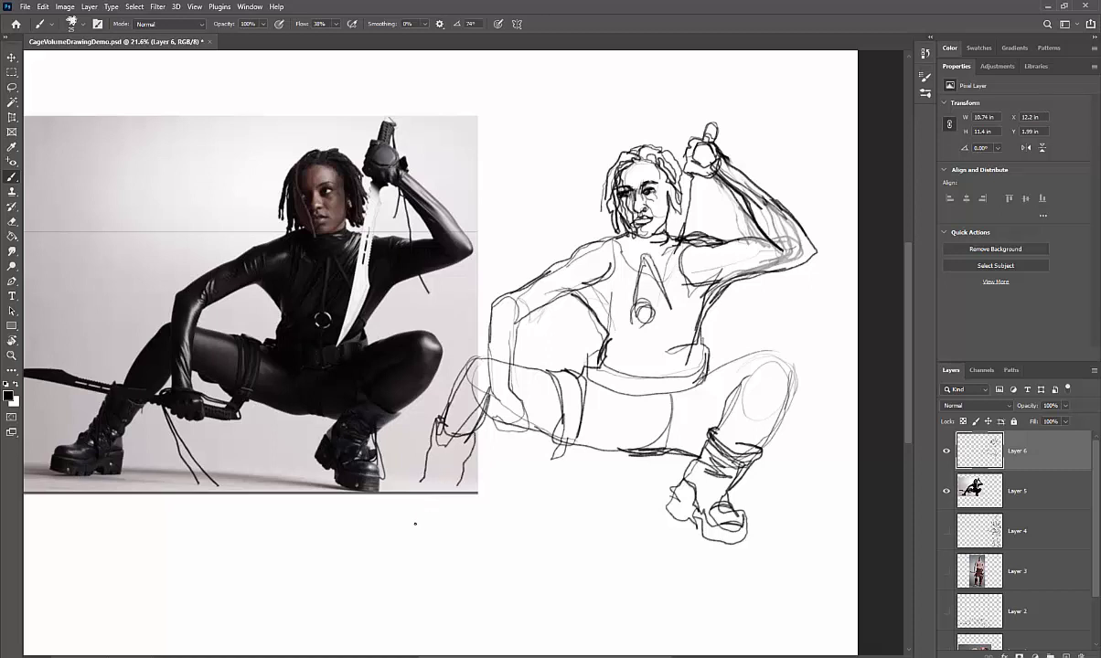
# Draw the boot on the strapped leg with its notched sole, toe, ankle folds and cuff.
pyautogui.moveTo(463, 472)
pyautogui.mouseDown()
pyautogui.moveTo(452, 516)
pyautogui.moveTo(385, 512)
pyautogui.mouseUp()
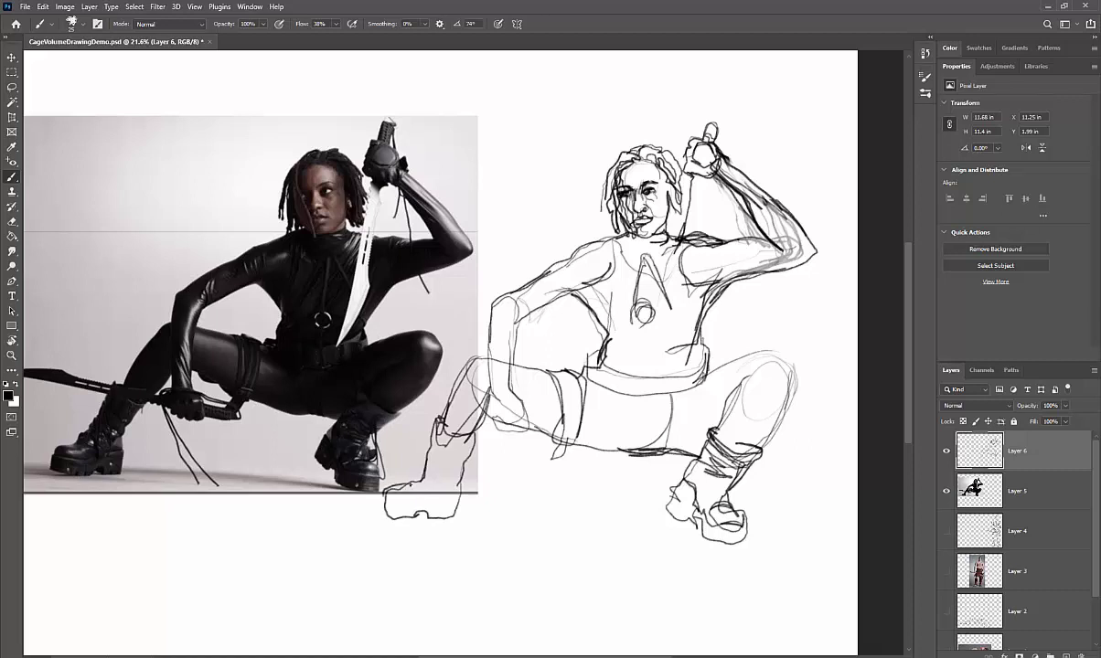
pyautogui.moveTo(383, 494); pyautogui.dragTo(419, 506)
pyautogui.moveTo(385, 500)
pyautogui.mouseDown()
pyautogui.moveTo(422, 504)
pyautogui.moveTo(403, 425)
pyautogui.moveTo(439, 437)
pyautogui.moveTo(428, 488)
pyautogui.moveTo(393, 477)
pyautogui.mouseUp()
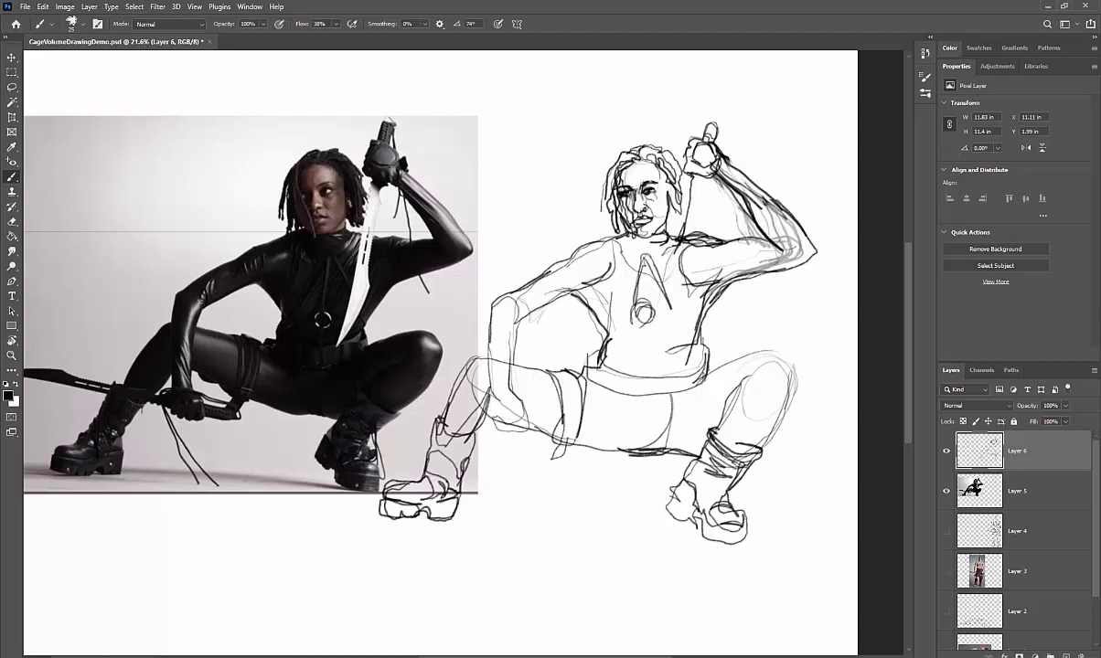
pyautogui.moveTo(448, 428)
pyautogui.mouseDown()
pyautogui.moveTo(435, 402)
pyautogui.moveTo(464, 374)
pyautogui.moveTo(480, 393)
pyautogui.mouseUp()
# Redraw the lowered arm from elbow to wrist with a wider forearm, glove cuff and fist in front of the thigh.
pyautogui.moveTo(530, 281); pyautogui.dragTo(483, 309)
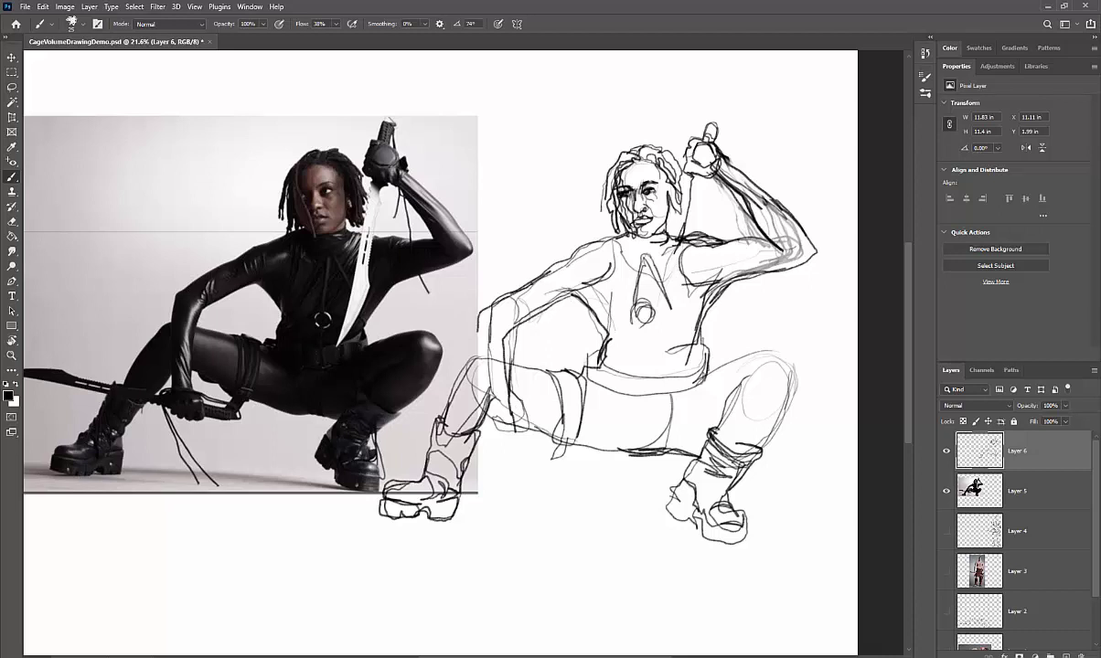
pyautogui.moveTo(478, 331); pyautogui.dragTo(485, 409)
pyautogui.moveTo(509, 324); pyautogui.dragTo(511, 398)
pyautogui.moveTo(488, 309)
pyautogui.mouseDown()
pyautogui.moveTo(481, 377)
pyautogui.moveTo(493, 446)
pyautogui.moveTo(534, 455)
pyautogui.moveTo(514, 425)
pyautogui.mouseUp()
pyautogui.moveTo(481, 373)
pyautogui.mouseDown()
pyautogui.moveTo(523, 411)
pyautogui.moveTo(512, 412)
pyautogui.mouseUp()
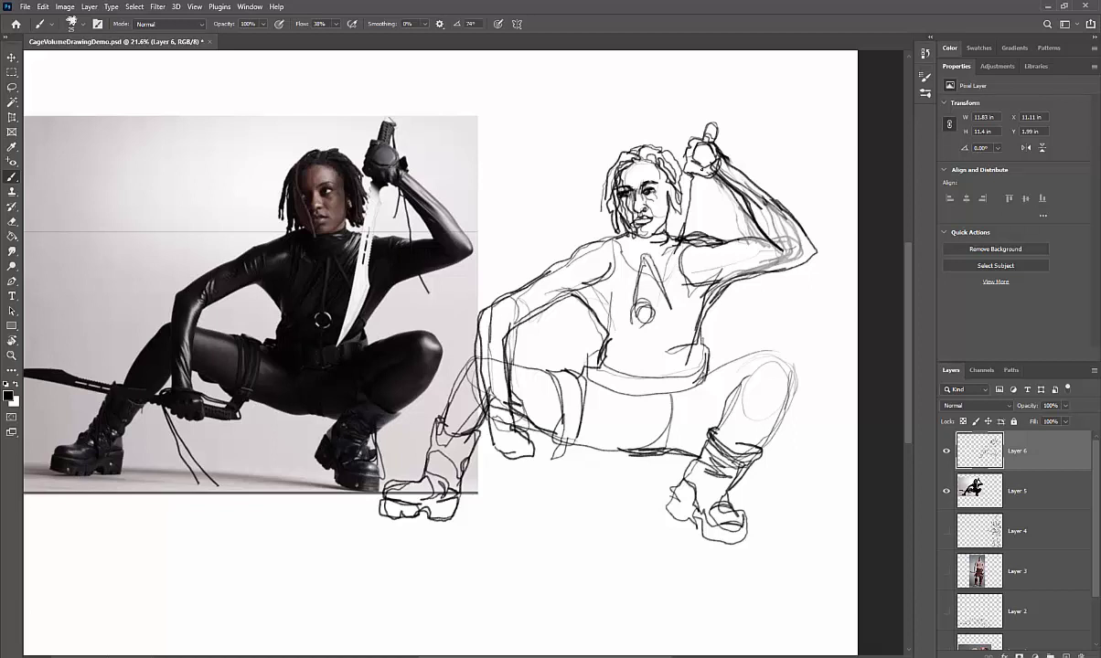
# Draw the sword blade running from the raised fist down across the torso to a point at the belt.
pyautogui.moveTo(704, 173)
pyautogui.mouseDown()
pyautogui.moveTo(681, 312)
pyautogui.moveTo(648, 379)
pyautogui.mouseUp()
pyautogui.moveTo(691, 289); pyautogui.dragTo(647, 391)
pyautogui.moveTo(661, 333); pyautogui.dragTo(647, 386)
pyautogui.moveTo(647, 387)
pyautogui.mouseDown()
pyautogui.moveTo(692, 178)
pyautogui.moveTo(668, 273)
pyautogui.mouseUp()
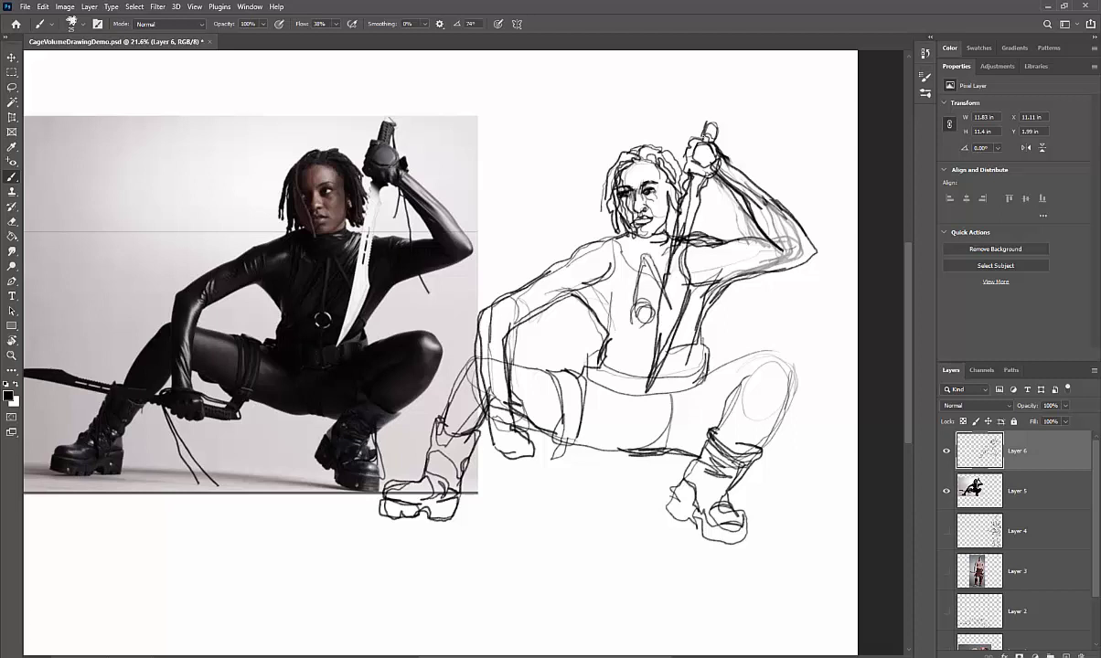
# Draw the sword grip above the raised fist and reinforce both sides of the torso with chest seam lines.
pyautogui.moveTo(701, 136)
pyautogui.mouseDown()
pyautogui.moveTo(704, 120)
pyautogui.moveTo(718, 120)
pyautogui.moveTo(714, 142)
pyautogui.mouseUp()
pyautogui.moveTo(751, 218)
pyautogui.mouseDown()
pyautogui.moveTo(736, 239)
pyautogui.moveTo(659, 233)
pyautogui.moveTo(689, 334)
pyautogui.mouseUp()
pyautogui.moveTo(739, 278)
pyautogui.mouseDown()
pyautogui.moveTo(705, 298)
pyautogui.moveTo(698, 329)
pyautogui.moveTo(615, 345)
pyautogui.moveTo(694, 347)
pyautogui.mouseUp()
pyautogui.moveTo(605, 265)
pyautogui.mouseDown()
pyautogui.moveTo(607, 344)
pyautogui.moveTo(614, 338)
pyautogui.mouseUp()
pyautogui.moveTo(609, 293)
pyautogui.mouseDown()
pyautogui.moveTo(618, 235)
pyautogui.moveTo(630, 226)
pyautogui.mouseUp()
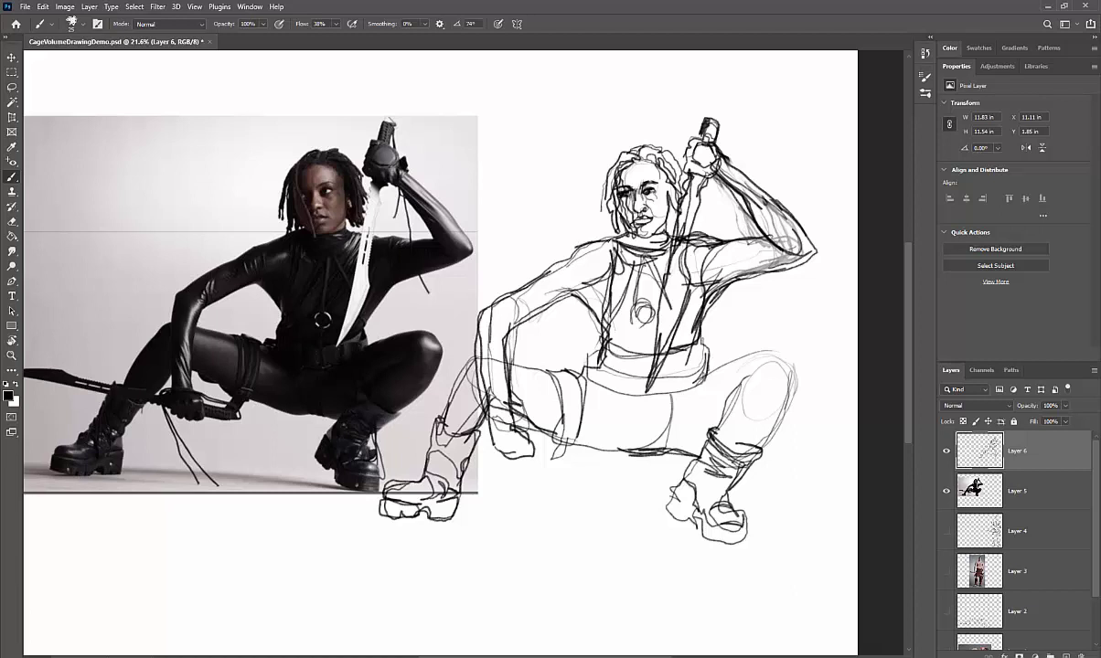
# Darken the lowered arm's outline from shoulder to forearm and the strapped thigh's underside, adding a seam line at the crotch.
pyautogui.moveTo(543, 233); pyautogui.dragTo(461, 284)
pyautogui.moveTo(536, 282); pyautogui.dragTo(480, 311)
pyautogui.moveTo(483, 310); pyautogui.dragTo(474, 350)
pyautogui.moveTo(475, 318)
pyautogui.mouseDown()
pyautogui.moveTo(491, 399)
pyautogui.moveTo(597, 430)
pyautogui.mouseUp()
pyautogui.moveTo(537, 411)
pyautogui.mouseDown()
pyautogui.moveTo(633, 427)
pyautogui.moveTo(641, 447)
pyautogui.mouseUp()
pyautogui.moveTo(644, 395); pyautogui.dragTo(643, 446)
# Draw the other leg's thigh top and rounded knee, with darker shin and calf contours down to the boot.
pyautogui.moveTo(681, 393)
pyautogui.mouseDown()
pyautogui.moveTo(666, 446)
pyautogui.moveTo(739, 362)
pyautogui.mouseUp()
pyautogui.moveTo(710, 380)
pyautogui.mouseDown()
pyautogui.moveTo(746, 359)
pyautogui.moveTo(799, 361)
pyautogui.moveTo(798, 384)
pyautogui.moveTo(757, 445)
pyautogui.mouseUp()
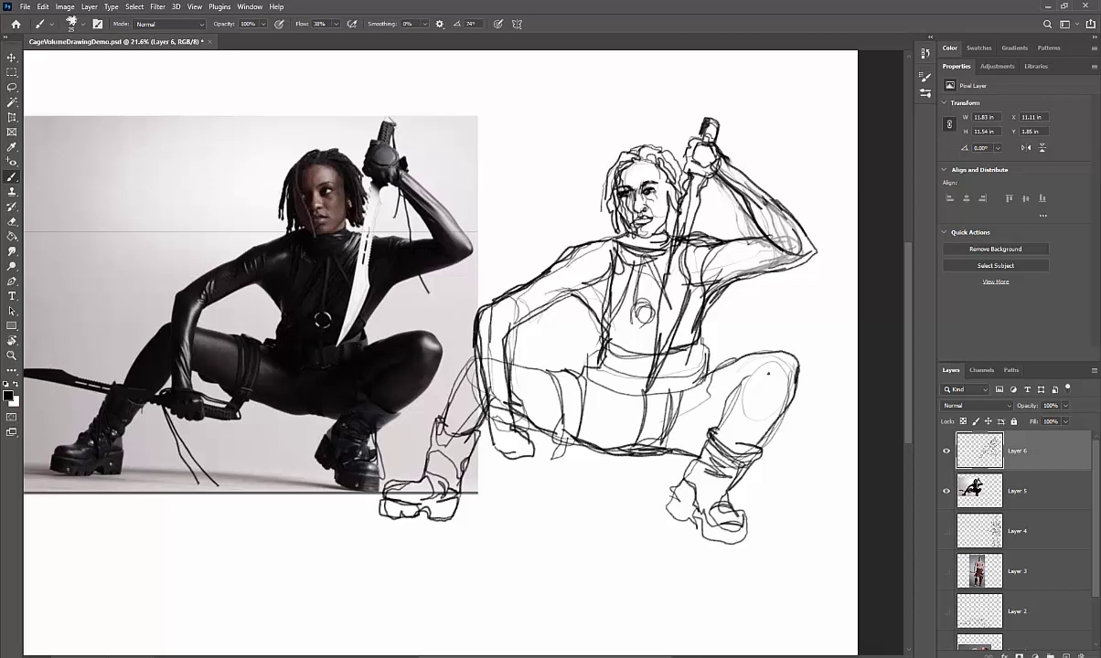
pyautogui.moveTo(766, 369); pyautogui.dragTo(739, 446)
pyautogui.moveTo(762, 369)
pyautogui.mouseDown()
pyautogui.moveTo(718, 429)
pyautogui.moveTo(753, 452)
pyautogui.mouseUp()
# Reinforce that leg's boot with a darker toe cap, thick sole and heel.
pyautogui.moveTo(730, 504); pyautogui.dragTo(751, 515)
pyautogui.moveTo(751, 515)
pyautogui.mouseDown()
pyautogui.moveTo(732, 533)
pyautogui.moveTo(748, 531)
pyautogui.mouseUp()
pyautogui.moveTo(750, 510)
pyautogui.mouseDown()
pyautogui.moveTo(742, 547)
pyautogui.moveTo(701, 541)
pyautogui.moveTo(700, 512)
pyautogui.moveTo(665, 508)
pyautogui.mouseUp()
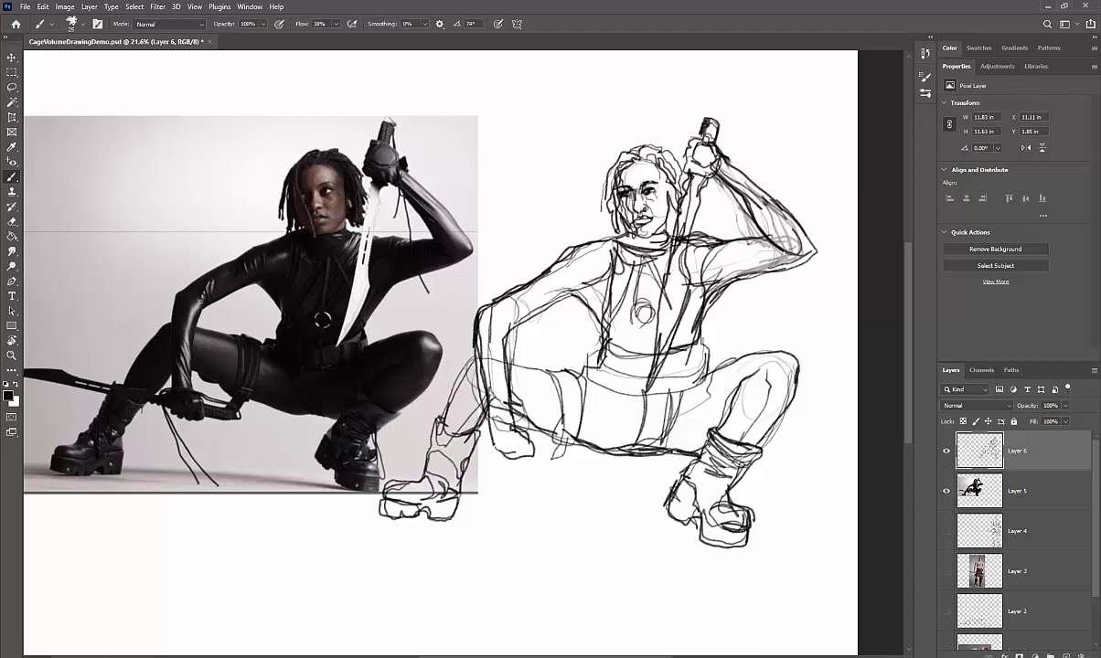
# Erase the rough underside line between the thighs and redraw it as one cleaner curve up to the boot.
pyautogui.press('e')
pyautogui.moveTo(697, 452)
pyautogui.mouseDown()
pyautogui.moveTo(599, 446)
pyautogui.moveTo(702, 449)
pyautogui.mouseUp()
pyautogui.press('b')
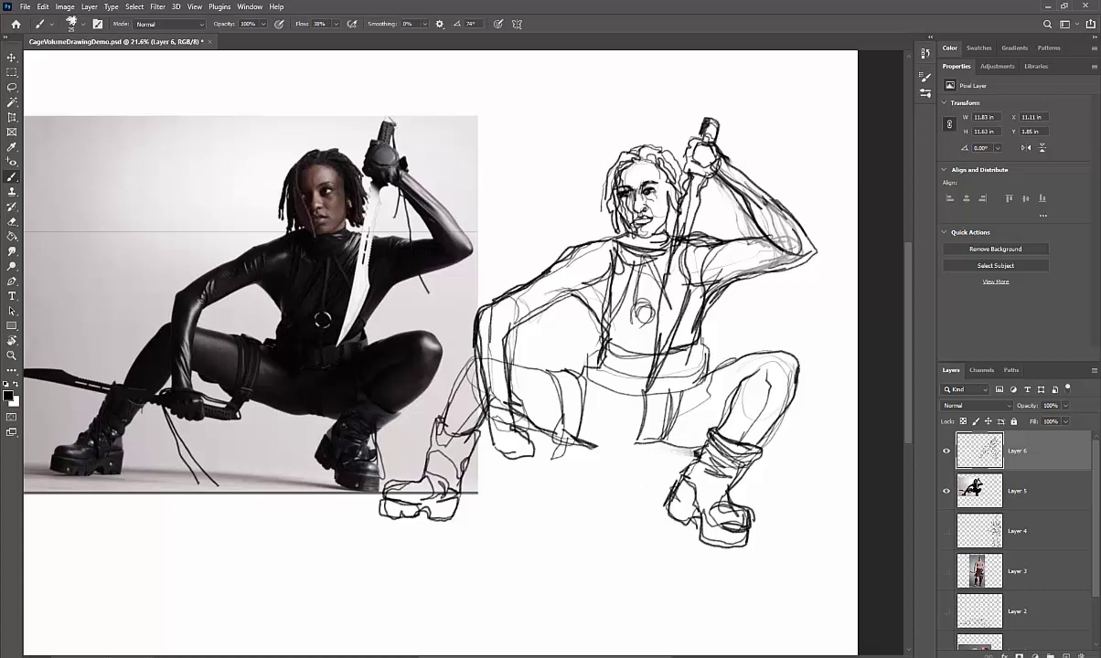
pyautogui.moveTo(506, 409)
pyautogui.mouseDown()
pyautogui.moveTo(565, 439)
pyautogui.moveTo(699, 451)
pyautogui.mouseUp()
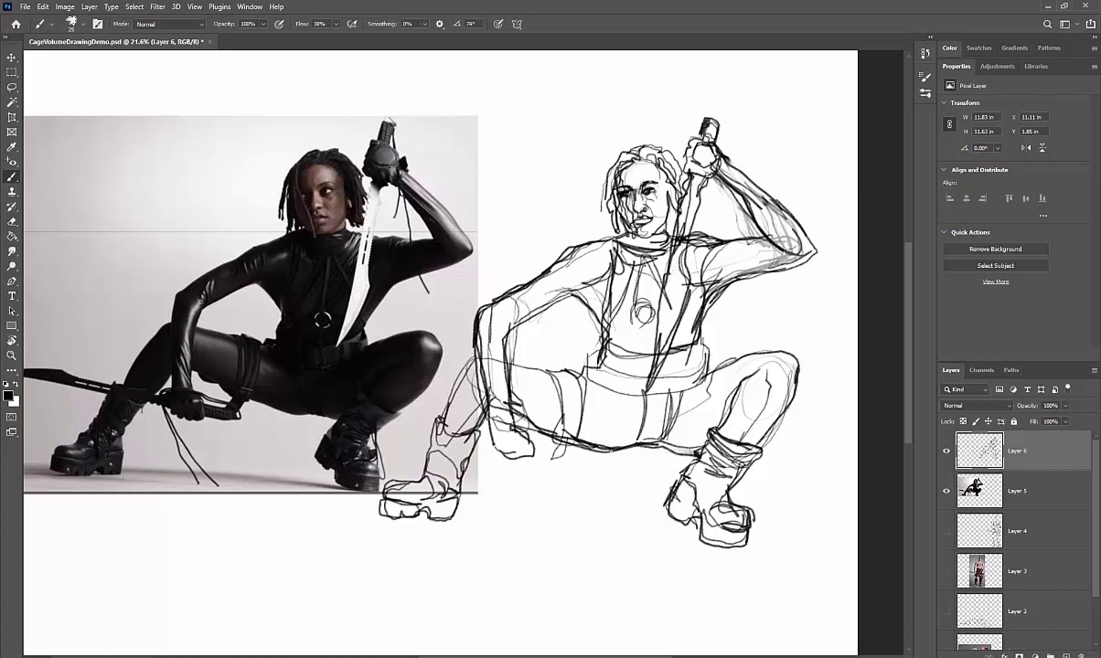
# Draw the double strap around the thigh with darker, closely spaced band lines.
pyautogui.moveTo(578, 378); pyautogui.dragTo(574, 416)
pyautogui.moveTo(566, 367)
pyautogui.mouseDown()
pyautogui.moveTo(565, 426)
pyautogui.moveTo(571, 418)
pyautogui.mouseUp()
pyautogui.moveTo(578, 367)
pyautogui.mouseDown()
pyautogui.moveTo(564, 418)
pyautogui.moveTo(577, 426)
pyautogui.mouseUp()
pyautogui.moveTo(571, 366)
pyautogui.mouseDown()
pyautogui.moveTo(547, 369)
pyautogui.moveTo(561, 413)
pyautogui.mouseUp()
# Draw the lower sword's grip and pommel below the thigh strap, with the gloved fingers and cuff around it.
pyautogui.moveTo(559, 414)
pyautogui.mouseDown()
pyautogui.moveTo(578, 430)
pyautogui.moveTo(561, 463)
pyautogui.moveTo(549, 461)
pyautogui.mouseUp()
pyautogui.moveTo(550, 461)
pyautogui.mouseDown()
pyautogui.moveTo(573, 439)
pyautogui.moveTo(516, 460)
pyautogui.mouseUp()
pyautogui.moveTo(495, 416); pyautogui.dragTo(486, 435)
pyautogui.moveTo(484, 415)
pyautogui.mouseDown()
pyautogui.moveTo(477, 434)
pyautogui.moveTo(487, 443)
pyautogui.mouseUp()
pyautogui.moveTo(470, 412); pyautogui.dragTo(462, 432)
pyautogui.moveTo(464, 415)
pyautogui.mouseDown()
pyautogui.moveTo(458, 428)
pyautogui.moveTo(458, 417)
pyautogui.moveTo(508, 416)
pyautogui.mouseUp()
pyautogui.moveTo(500, 414); pyautogui.dragTo(541, 429)
pyautogui.moveTo(530, 444)
pyautogui.mouseDown()
pyautogui.moveTo(575, 454)
pyautogui.moveTo(566, 464)
pyautogui.mouseUp()
pyautogui.moveTo(568, 452)
pyautogui.mouseDown()
pyautogui.moveTo(561, 465)
pyautogui.moveTo(556, 453)
pyautogui.mouseUp()
# Draw the lower sword's long blade extending from the fist across the boot shaft to a tapered point.
pyautogui.moveTo(531, 458)
pyautogui.mouseDown()
pyautogui.moveTo(506, 469)
pyautogui.moveTo(453, 436)
pyautogui.moveTo(279, 423)
pyautogui.mouseUp()
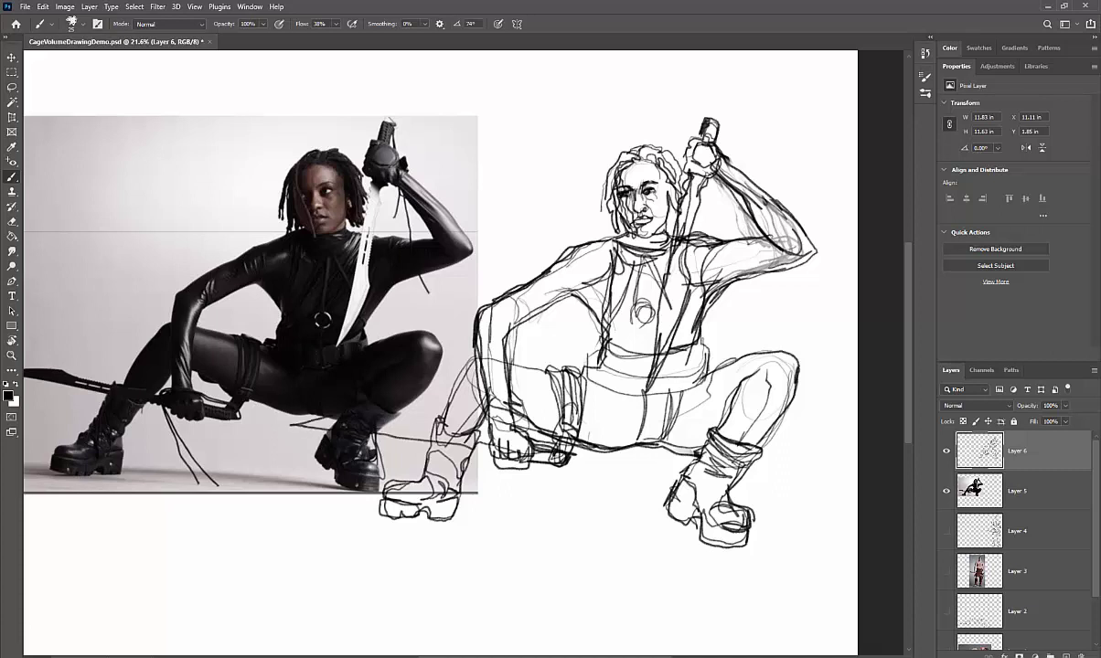
pyautogui.moveTo(352, 423)
pyautogui.mouseDown()
pyautogui.moveTo(455, 436)
pyautogui.moveTo(492, 456)
pyautogui.moveTo(284, 424)
pyautogui.moveTo(320, 425)
pyautogui.mouseUp()
pyautogui.moveTo(393, 512); pyautogui.dragTo(458, 519)
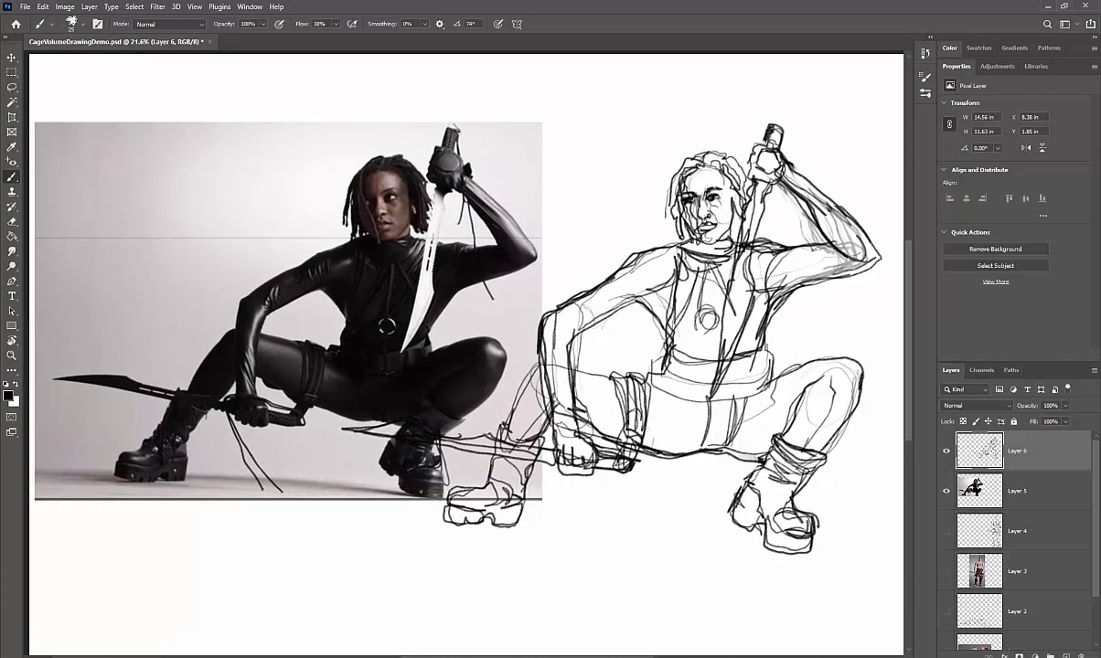
pyautogui.moveTo(387, 423)
pyautogui.mouseDown()
pyautogui.moveTo(335, 427)
pyautogui.moveTo(397, 438)
pyautogui.mouseUp()
pyautogui.moveTo(324, 430); pyautogui.dragTo(476, 449)
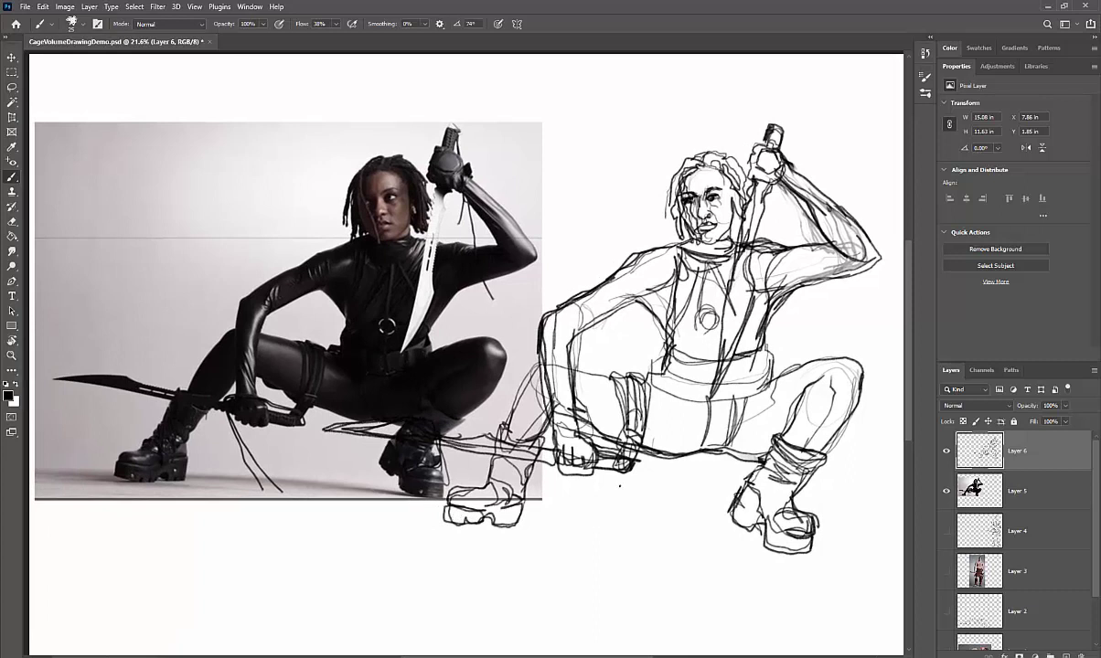
# Detail the lower fist's fingers and sword grip, and add fabric folds around the shoulders and chest.
pyautogui.moveTo(600, 459)
pyautogui.mouseDown()
pyautogui.moveTo(650, 470)
pyautogui.moveTo(590, 477)
pyautogui.moveTo(562, 457)
pyautogui.moveTo(560, 470)
pyautogui.mouseUp()
pyautogui.moveTo(607, 260); pyautogui.dragTo(681, 313)
pyautogui.moveTo(741, 264); pyautogui.dragTo(707, 291)
pyautogui.moveTo(741, 272); pyautogui.dragTo(715, 303)
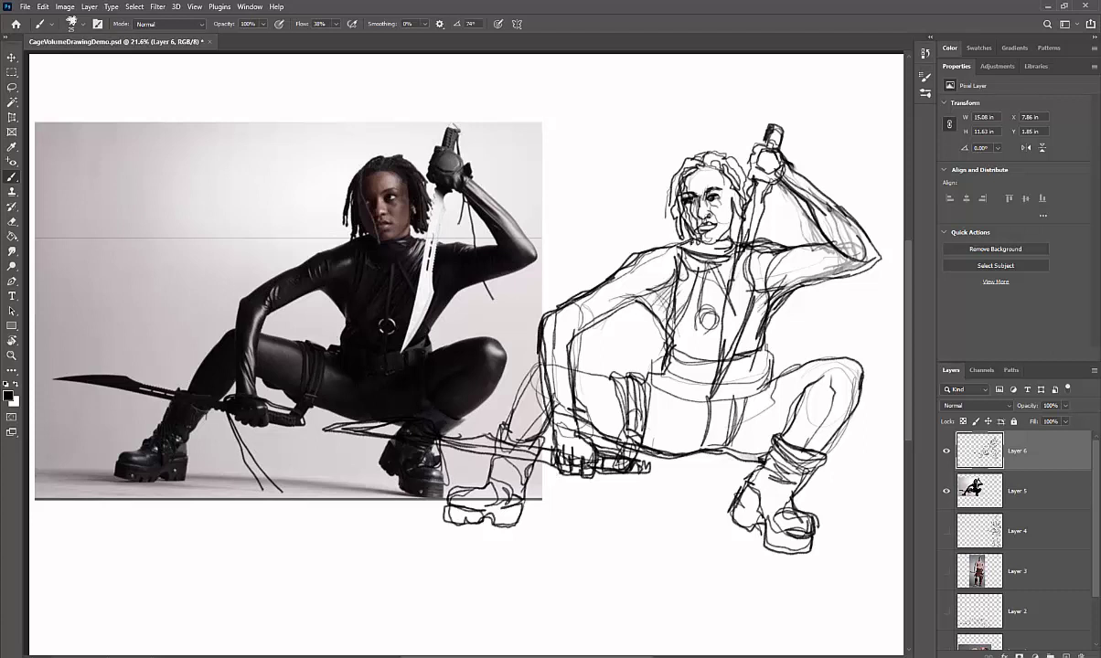
# Reinforce the collar and draw additional dreadlocks hanging on both sides of the face.
pyautogui.moveTo(688, 241); pyautogui.dragTo(720, 249)
pyautogui.moveTo(740, 165); pyautogui.dragTo(756, 194)
pyautogui.moveTo(755, 193)
pyautogui.mouseDown()
pyautogui.moveTo(761, 225)
pyautogui.moveTo(738, 232)
pyautogui.moveTo(751, 236)
pyautogui.mouseUp()
pyautogui.moveTo(750, 232); pyautogui.dragTo(763, 214)
pyautogui.moveTo(745, 168); pyautogui.dragTo(762, 213)
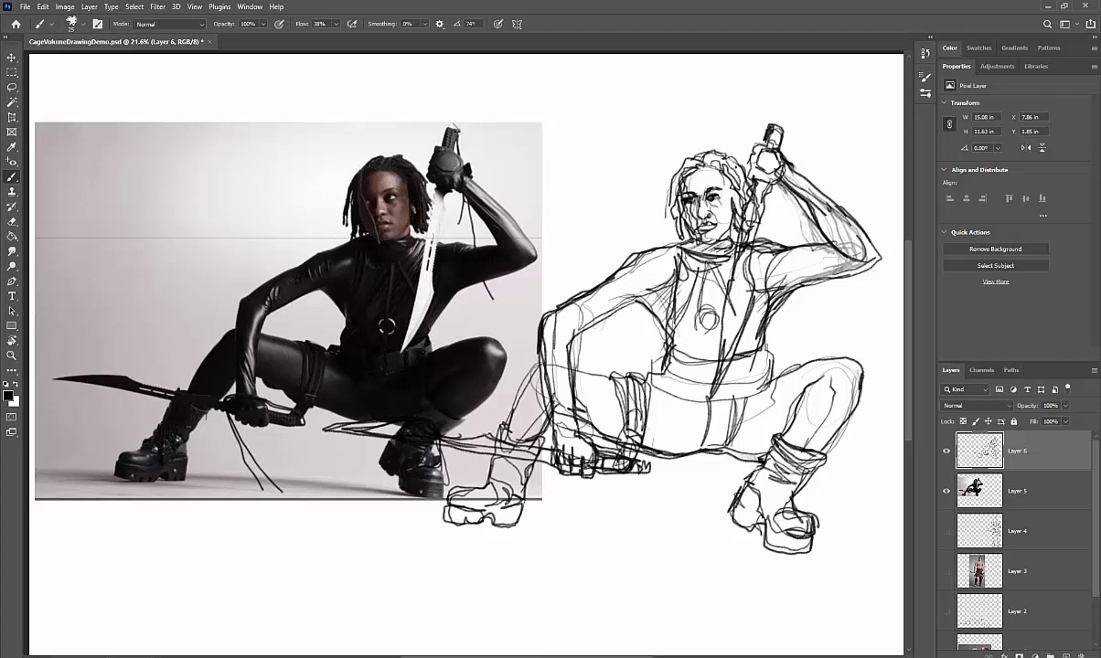
pyautogui.moveTo(684, 160)
pyautogui.mouseDown()
pyautogui.moveTo(673, 210)
pyautogui.moveTo(683, 200)
pyautogui.mouseUp()
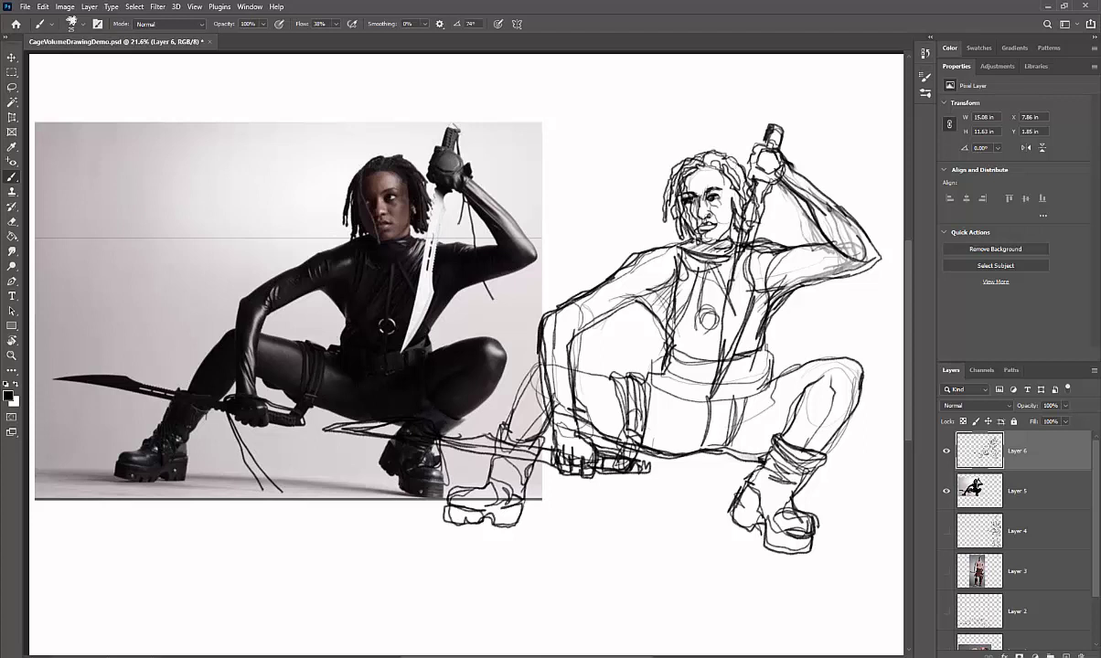
# Add the raised glove's cuff, redraw the upper sword blade with a wider edge, and erase its old tip over the belt.
pyautogui.moveTo(784, 172); pyautogui.dragTo(796, 189)
pyautogui.moveTo(792, 170)
pyautogui.mouseDown()
pyautogui.moveTo(777, 189)
pyautogui.moveTo(810, 211)
pyautogui.moveTo(751, 262)
pyautogui.moveTo(670, 384)
pyautogui.mouseUp()
pyautogui.moveTo(679, 304); pyautogui.dragTo(668, 385)
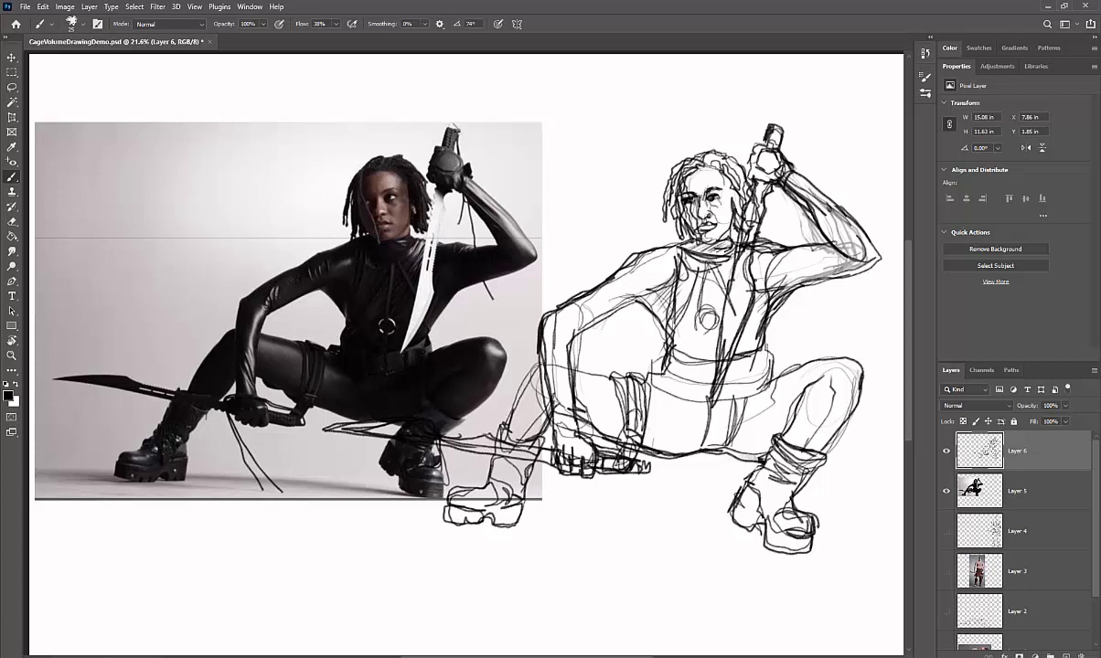
pyautogui.moveTo(756, 279); pyautogui.dragTo(727, 369)
pyautogui.moveTo(746, 321)
pyautogui.mouseDown()
pyautogui.moveTo(715, 404)
pyautogui.moveTo(709, 369)
pyautogui.mouseUp()
pyautogui.press('e')
pyautogui.press('b')
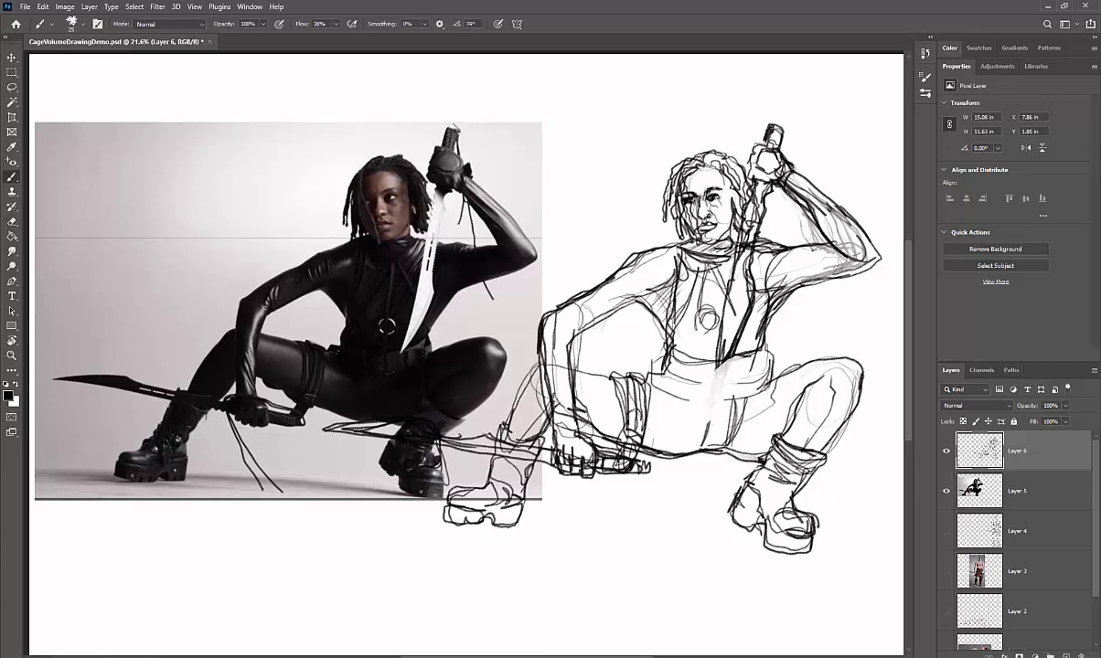
# Redraw the belt around the waist with its edges and a rectangular buckle beside the blade's point.
pyautogui.moveTo(705, 247)
pyautogui.mouseDown()
pyautogui.moveTo(677, 344)
pyautogui.moveTo(738, 364)
pyautogui.moveTo(762, 355)
pyautogui.mouseUp()
pyautogui.moveTo(746, 358)
pyautogui.mouseDown()
pyautogui.moveTo(742, 382)
pyautogui.moveTo(771, 370)
pyautogui.mouseUp()
pyautogui.moveTo(770, 370)
pyautogui.mouseDown()
pyautogui.moveTo(743, 384)
pyautogui.moveTo(703, 374)
pyautogui.mouseUp()
pyautogui.moveTo(703, 373)
pyautogui.mouseDown()
pyautogui.moveTo(704, 390)
pyautogui.moveTo(695, 347)
pyautogui.mouseUp()
pyautogui.moveTo(623, 340)
pyautogui.mouseDown()
pyautogui.moveTo(662, 366)
pyautogui.moveTo(687, 346)
pyautogui.mouseUp()
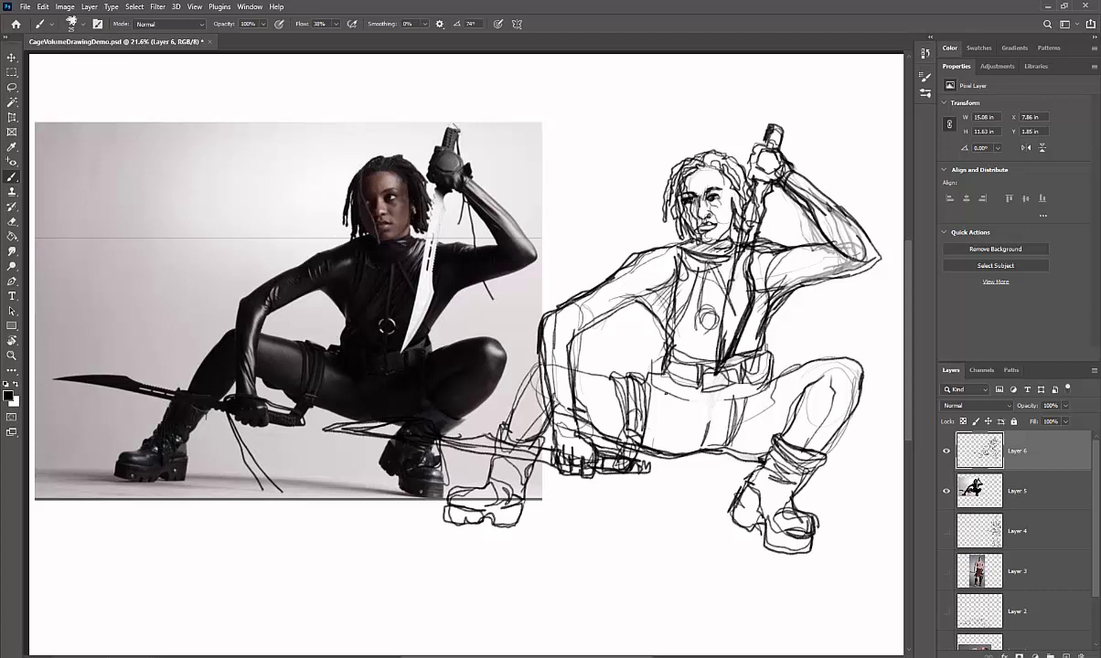
# Sketch the belt's lower edge and curved fold lines across the hips and upper thighs.
pyautogui.moveTo(626, 379); pyautogui.dragTo(728, 361)
pyautogui.moveTo(609, 353)
pyautogui.mouseDown()
pyautogui.moveTo(685, 373)
pyautogui.moveTo(672, 375)
pyautogui.moveTo(677, 408)
pyautogui.mouseUp()
pyautogui.moveTo(655, 375); pyautogui.dragTo(702, 434)
pyautogui.moveTo(693, 394)
pyautogui.mouseDown()
pyautogui.moveTo(697, 445)
pyautogui.moveTo(754, 392)
pyautogui.mouseUp()
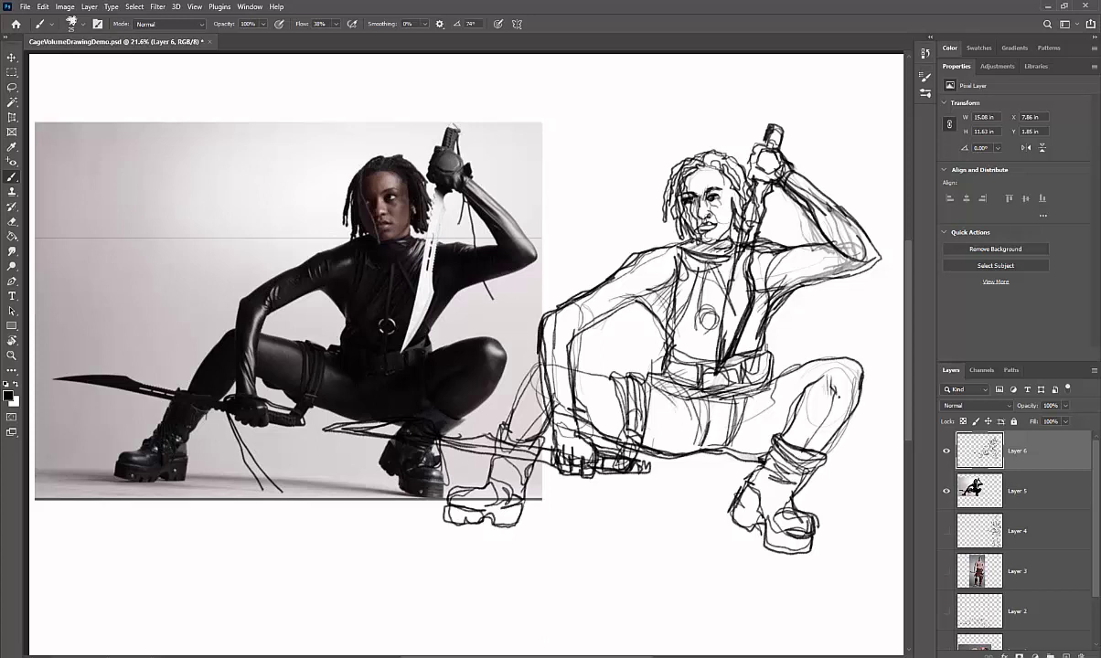
pyautogui.hotkey('ctrl', '0')
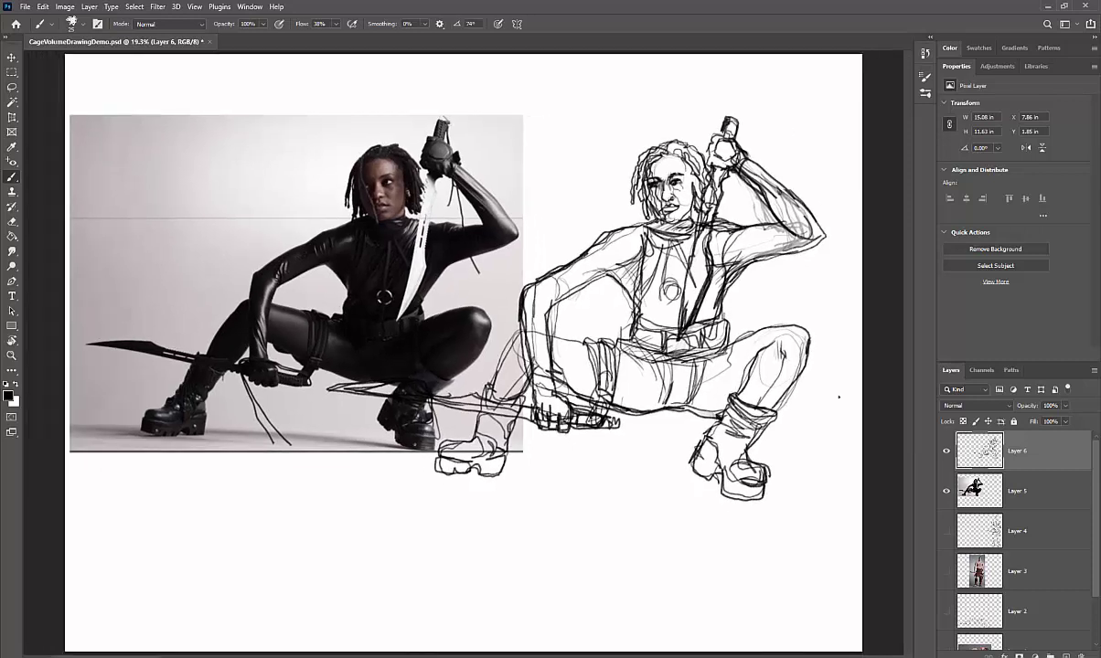